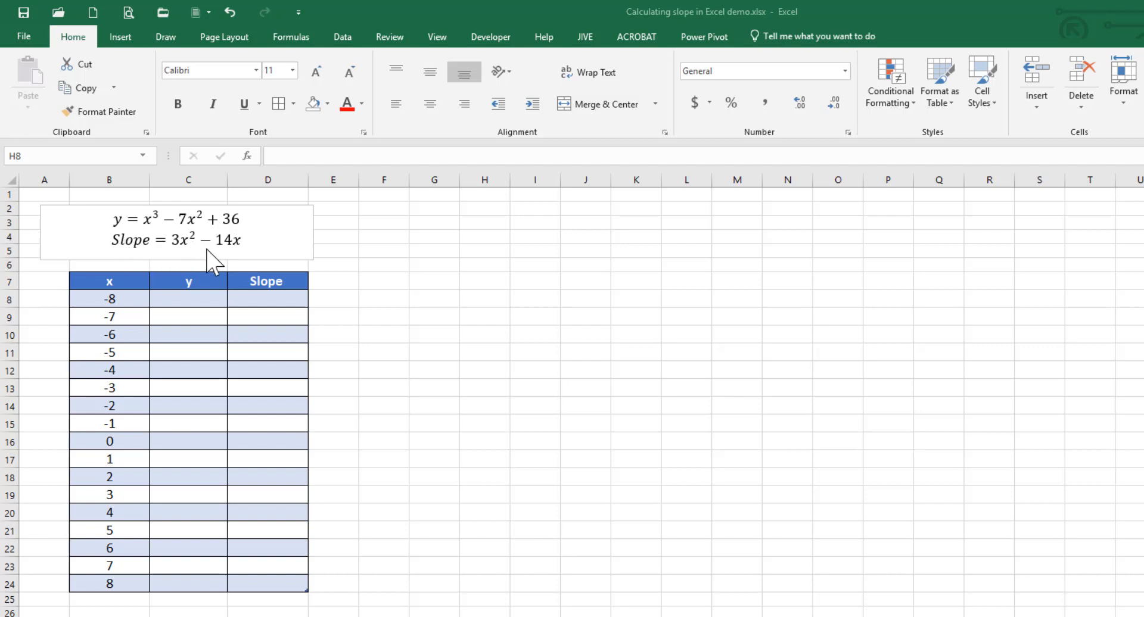
Examine the table's x, y and Slope columns and the equation for y above them.
{"action": "left_click", "coordinate": [363, 304]}
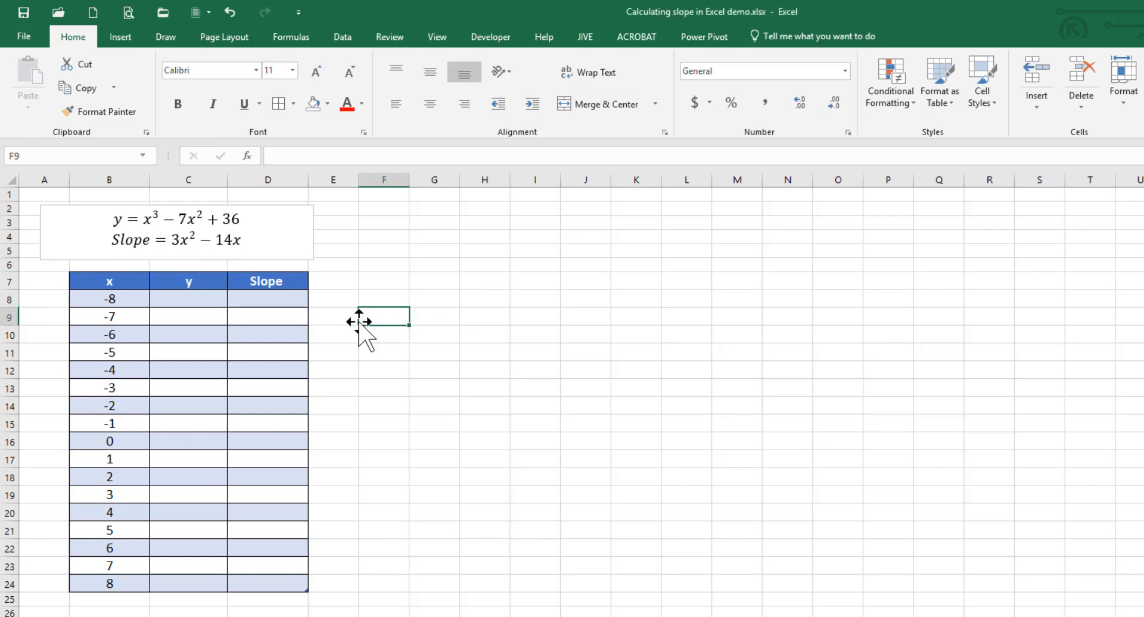
{"action": "left_click_drag", "start_coordinate": [119, 285], "coordinate": [258, 584]}
{"action": "left_click_drag", "start_coordinate": [107, 281], "coordinate": [125, 587]}
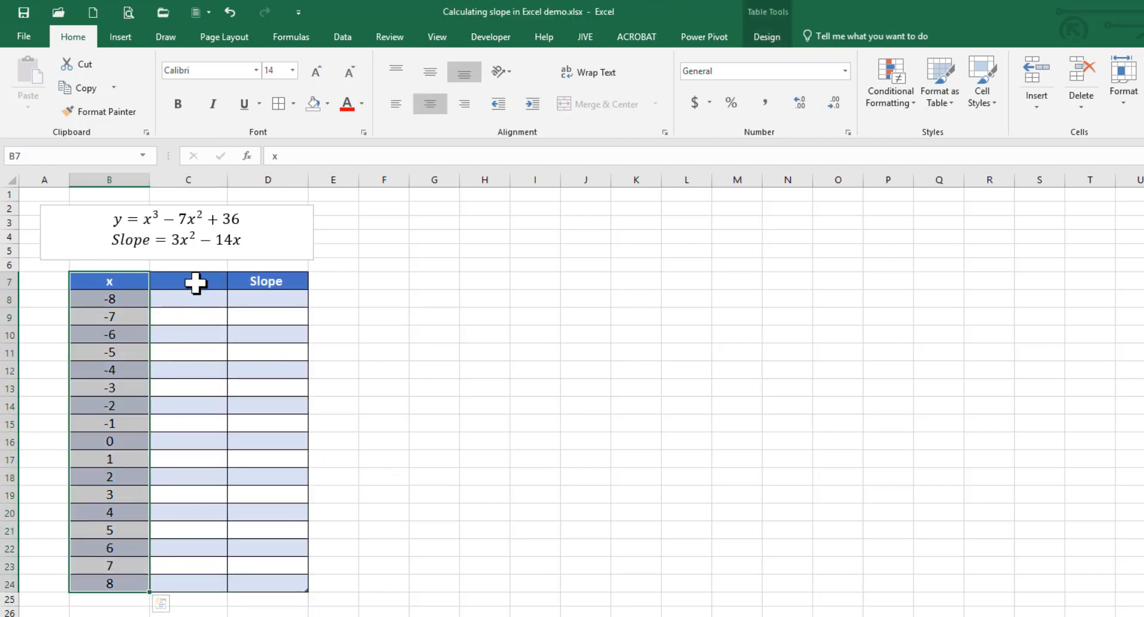
{"action": "left_click_drag", "start_coordinate": [197, 283], "coordinate": [198, 581]}
{"action": "left_click_drag", "start_coordinate": [248, 285], "coordinate": [260, 586]}
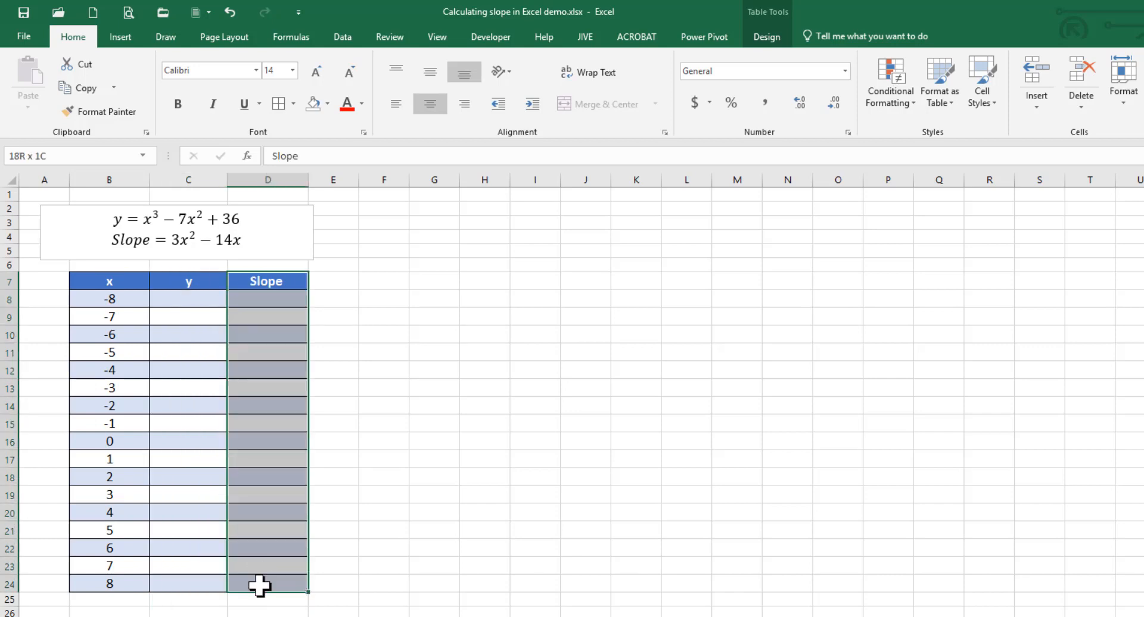
{"action": "left_click", "coordinate": [434, 441]}
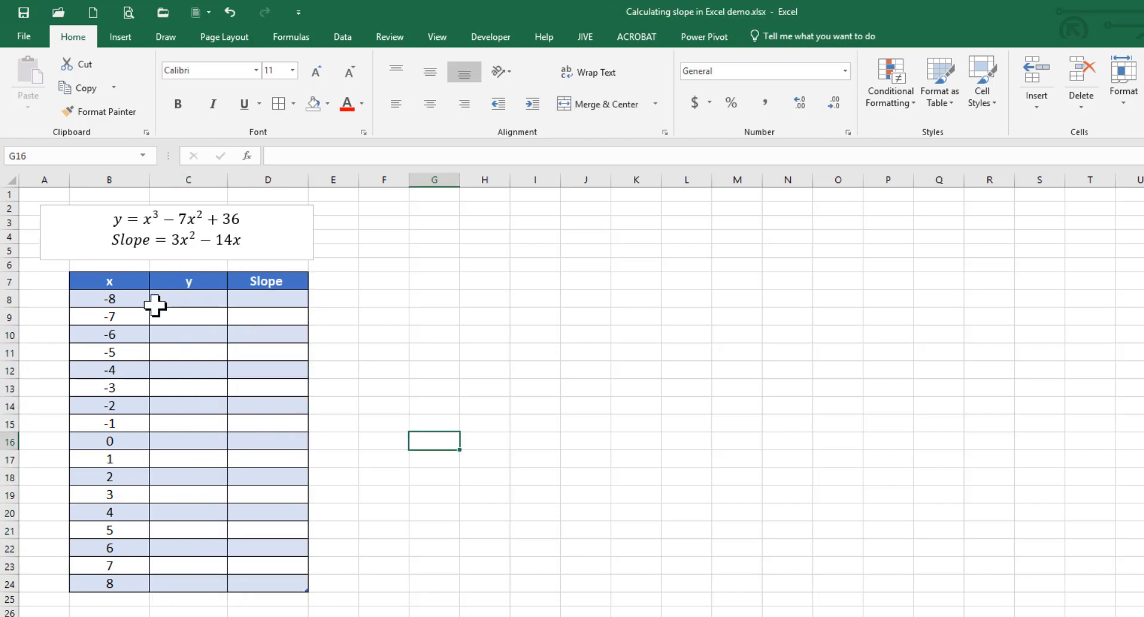
{"action": "left_click_drag", "start_coordinate": [176, 284], "coordinate": [173, 577]}
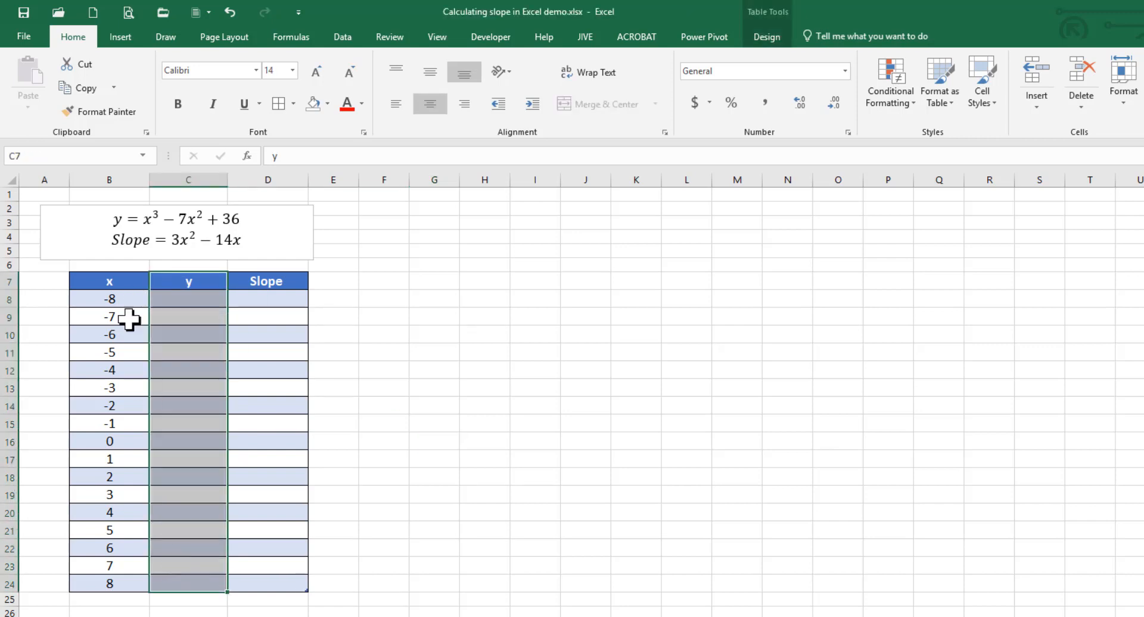
{"action": "left_click_drag", "start_coordinate": [108, 285], "coordinate": [115, 577]}
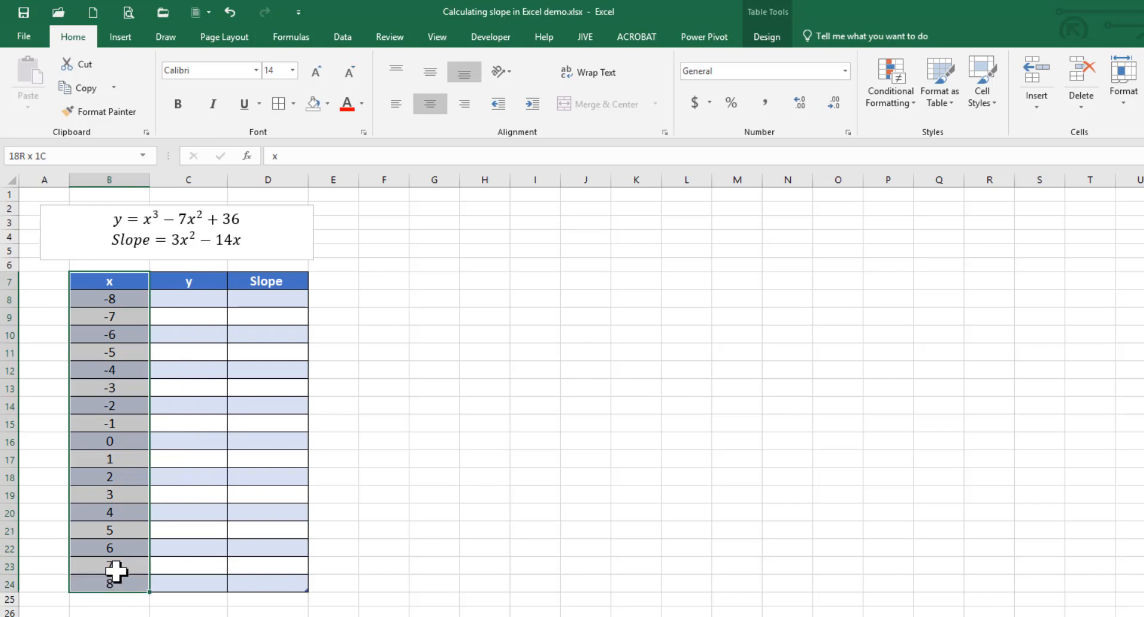
{"action": "left_click_drag", "start_coordinate": [251, 222], "coordinate": [92, 218]}
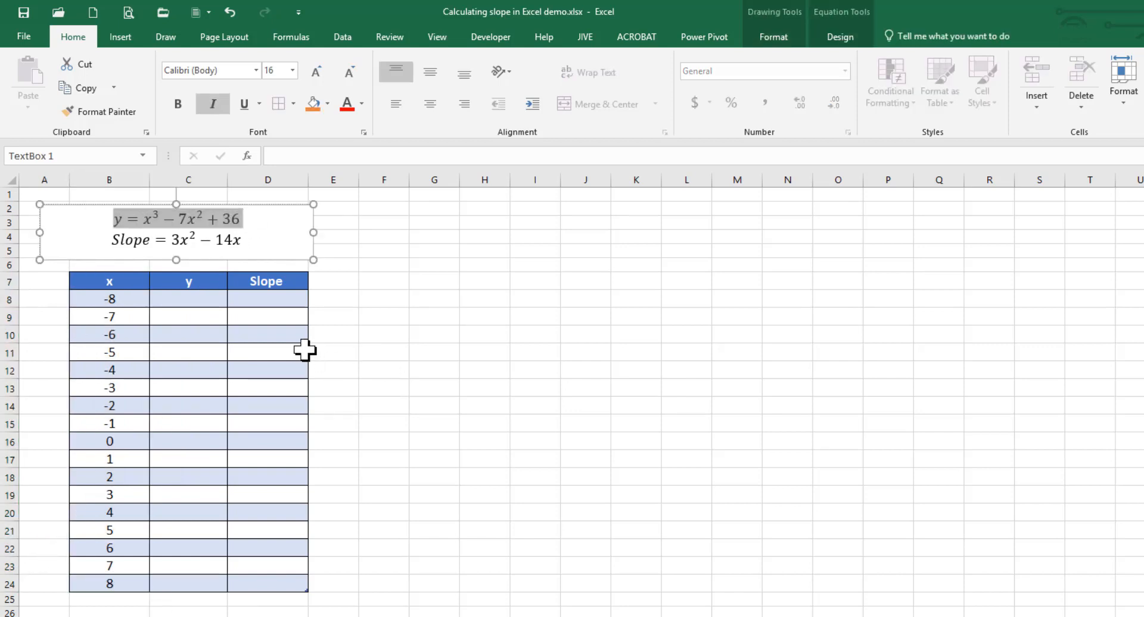
Fill the y column with the formula =[@x]^3-7*[@x]^2+36, entered in cell C8.
{"action": "left_click", "coordinate": [203, 302]}
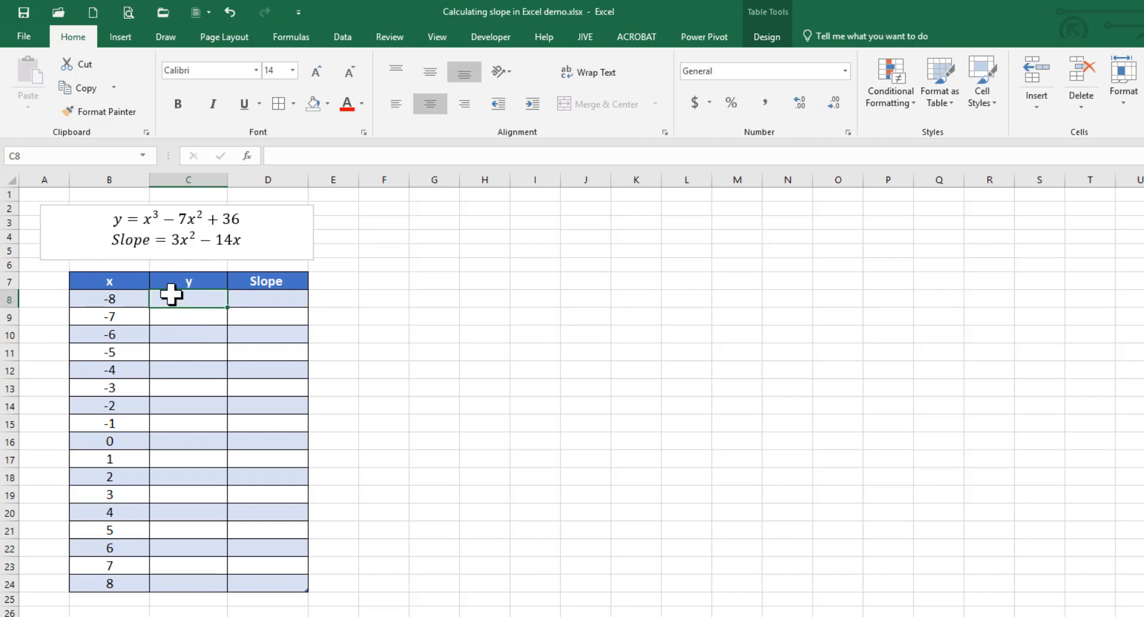
{"action": "type", "text": "="}
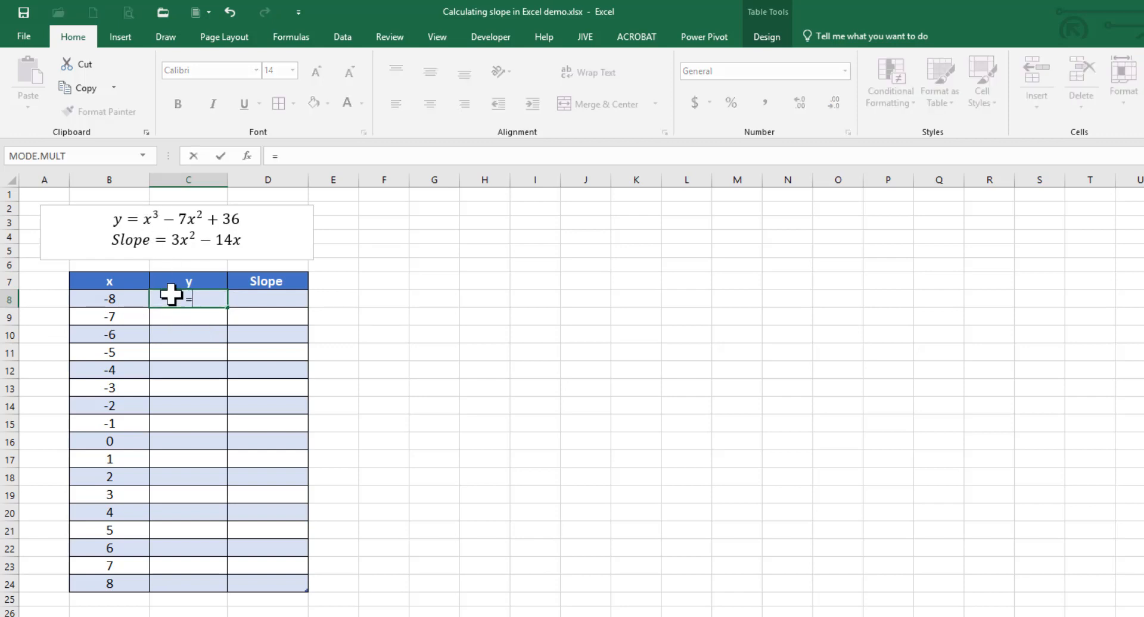
{"action": "left_click", "coordinate": [112, 301]}
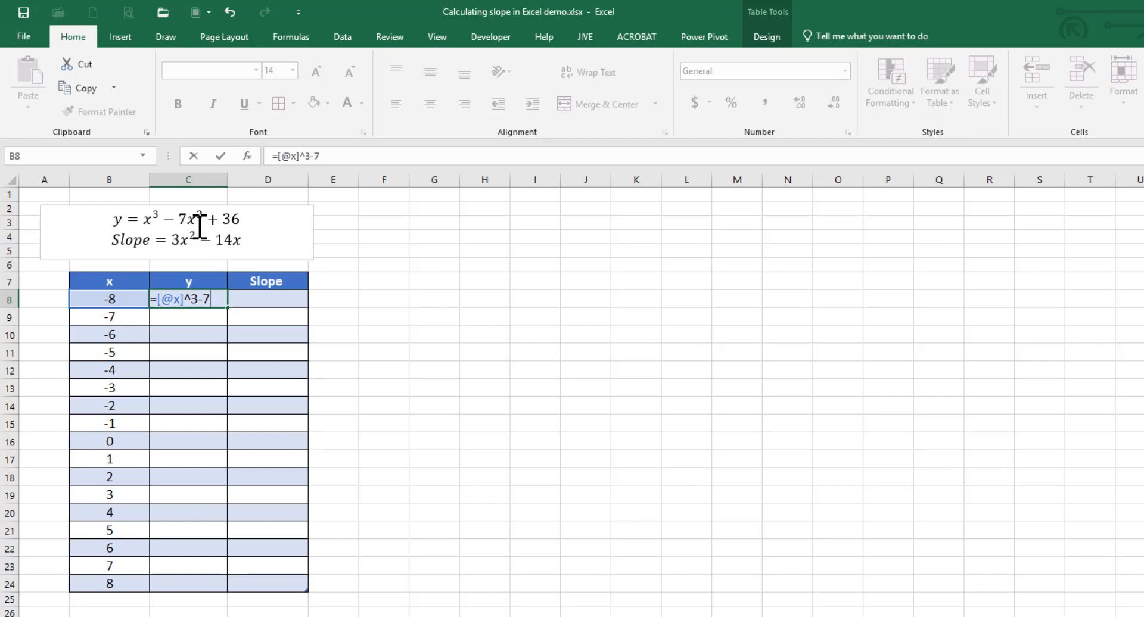
{"action": "left_click", "coordinate": [104, 301]}
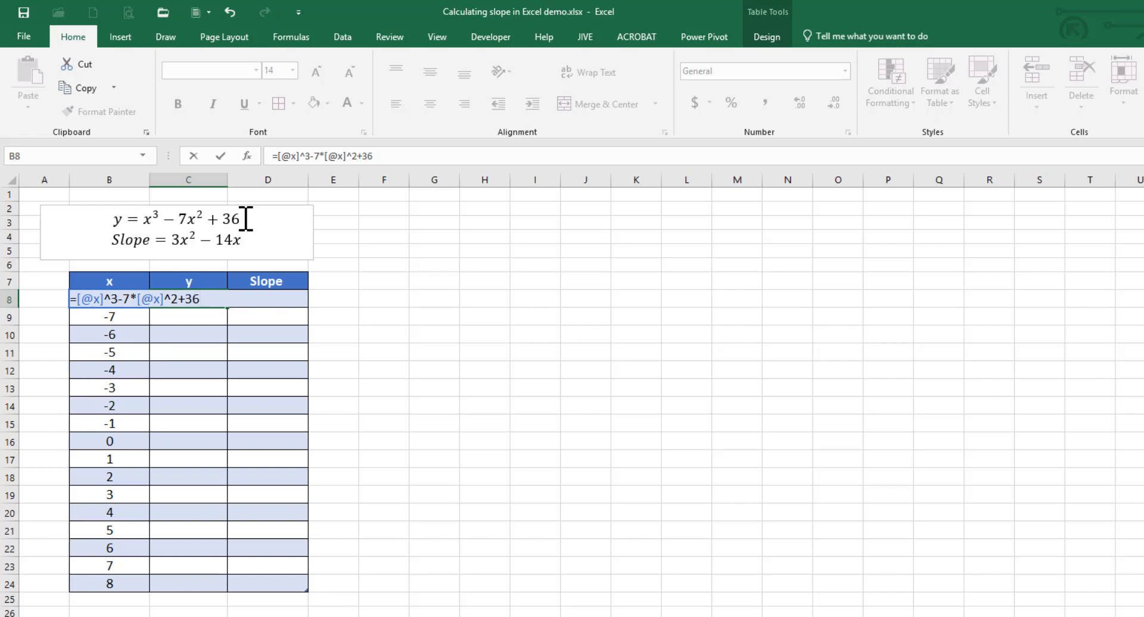
{"action": "key", "text": "Return"}
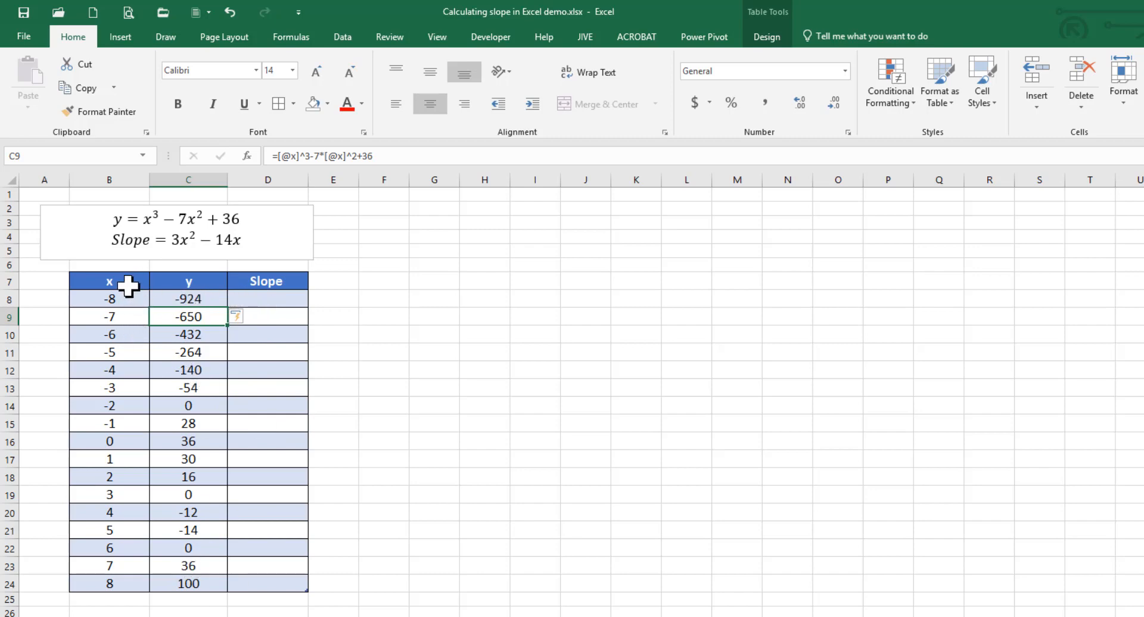
Insert a scatter chart with smooth lines and markers from B7:C24 and place it beside the table.
{"action": "left_click_drag", "start_coordinate": [128, 286], "coordinate": [174, 581]}
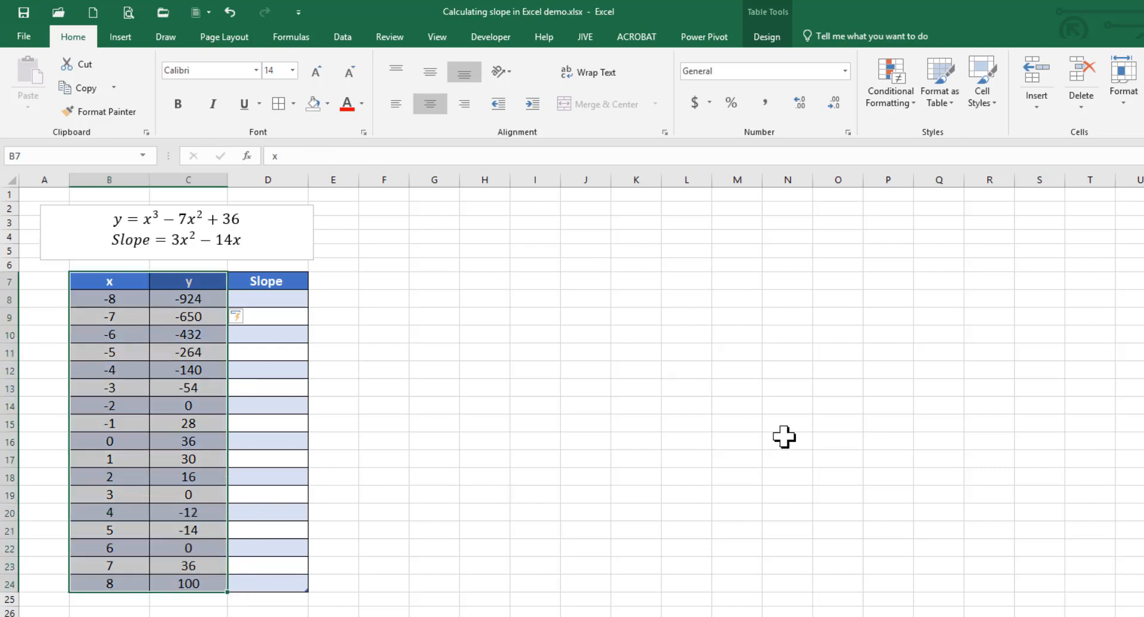
{"action": "left_click", "coordinate": [120, 37]}
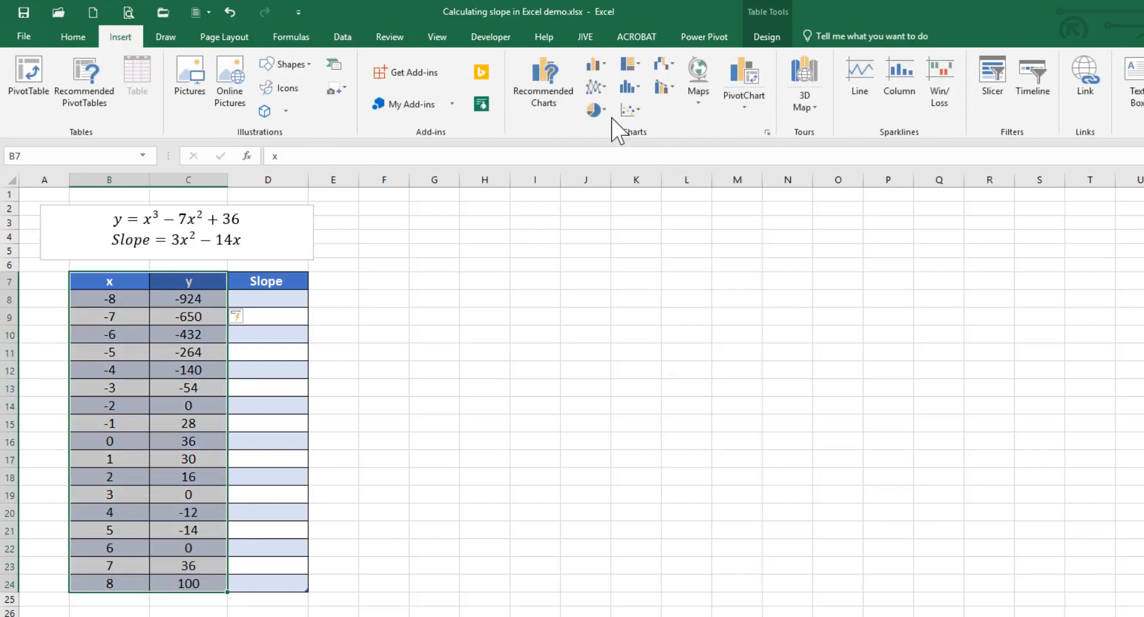
{"action": "left_click", "coordinate": [636, 111]}
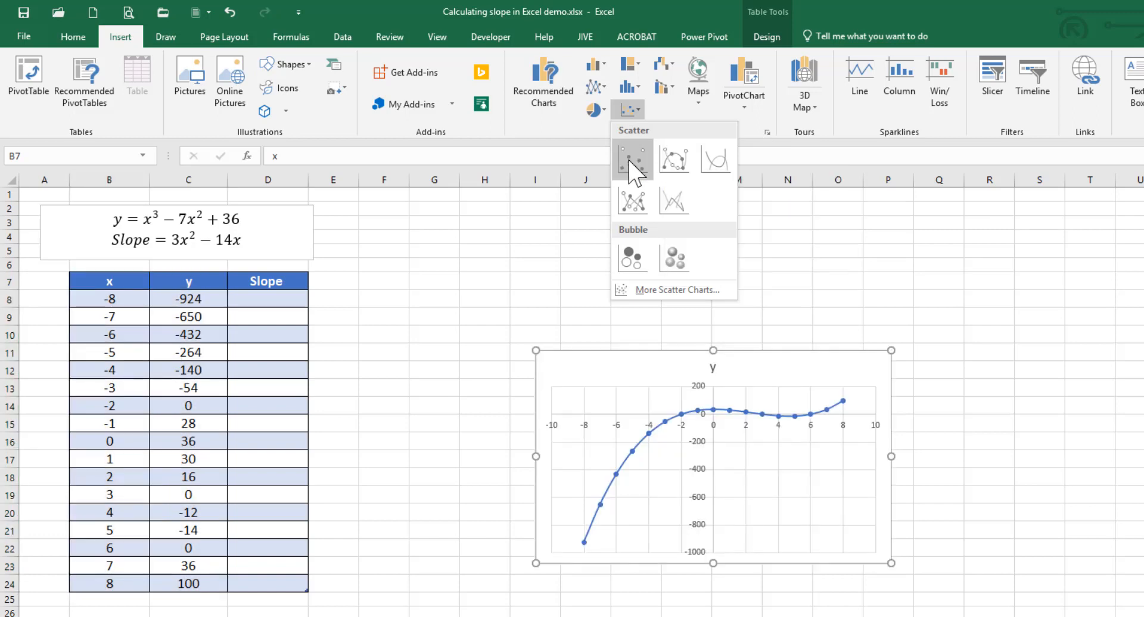
{"action": "left_click", "coordinate": [680, 159]}
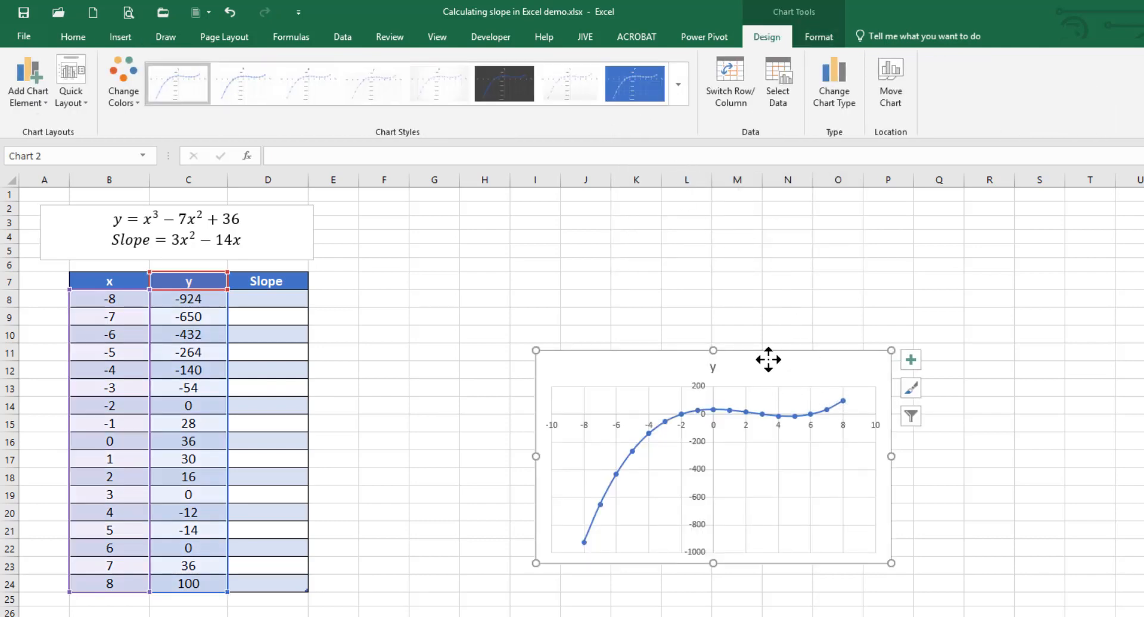
{"action": "left_click_drag", "start_coordinate": [766, 363], "coordinate": [603, 243]}
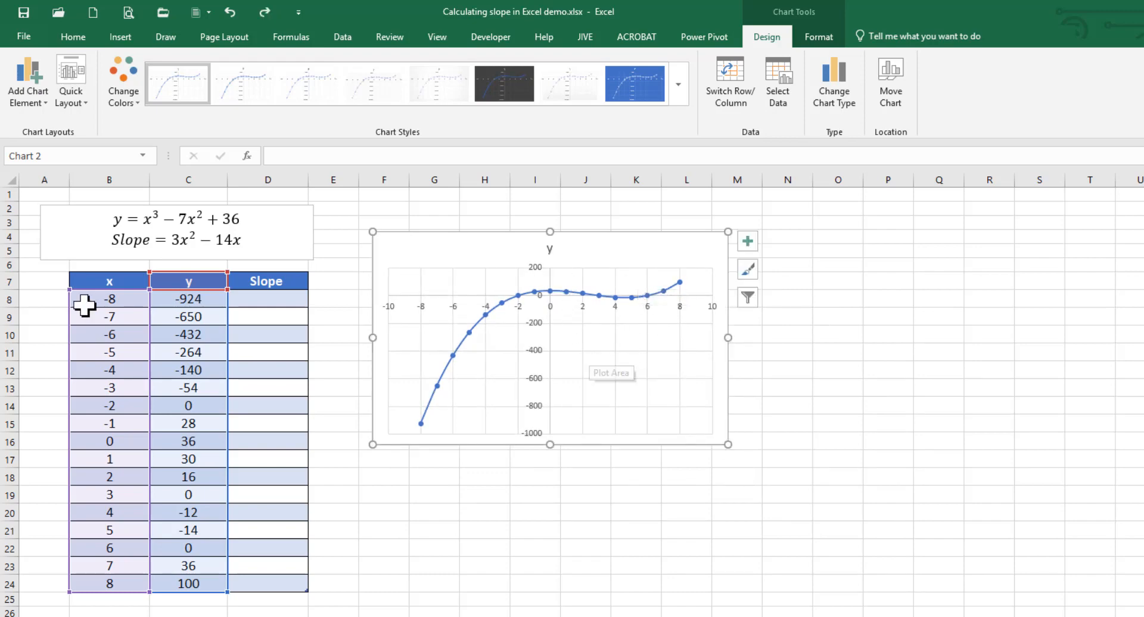
Check the X and Y value ranges of the y series in the chart's data source settings.
{"action": "left_click", "coordinate": [101, 286]}
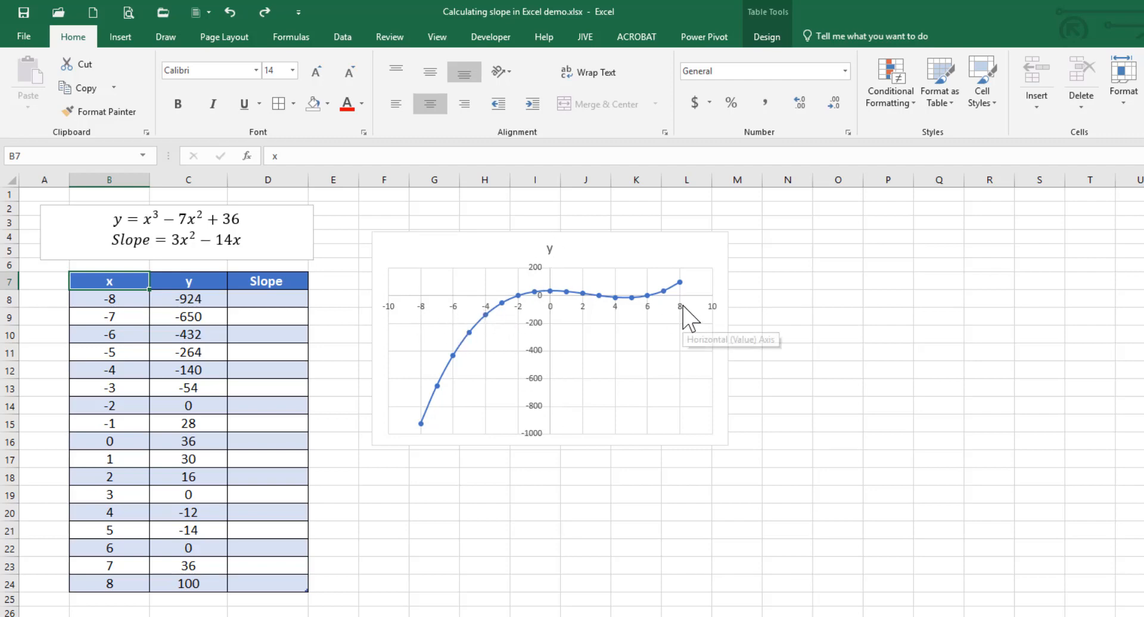
{"action": "right_click", "coordinate": [637, 363]}
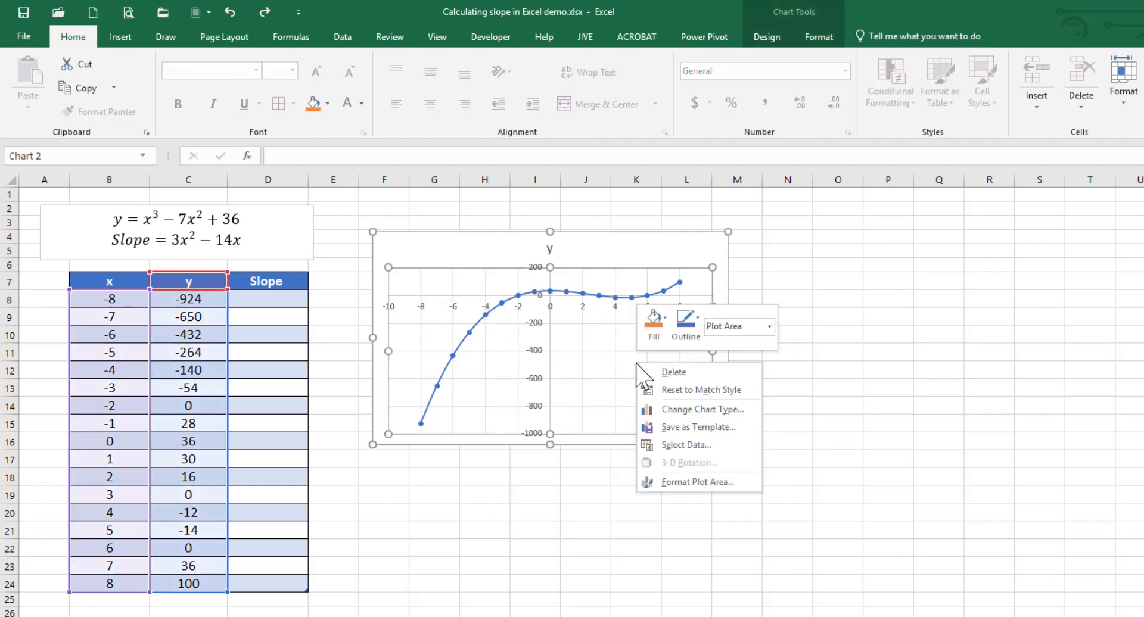
{"action": "left_click", "coordinate": [684, 447]}
{"action": "left_click_drag", "start_coordinate": [830, 448], "coordinate": [788, 367]}
{"action": "left_click", "coordinate": [723, 497]}
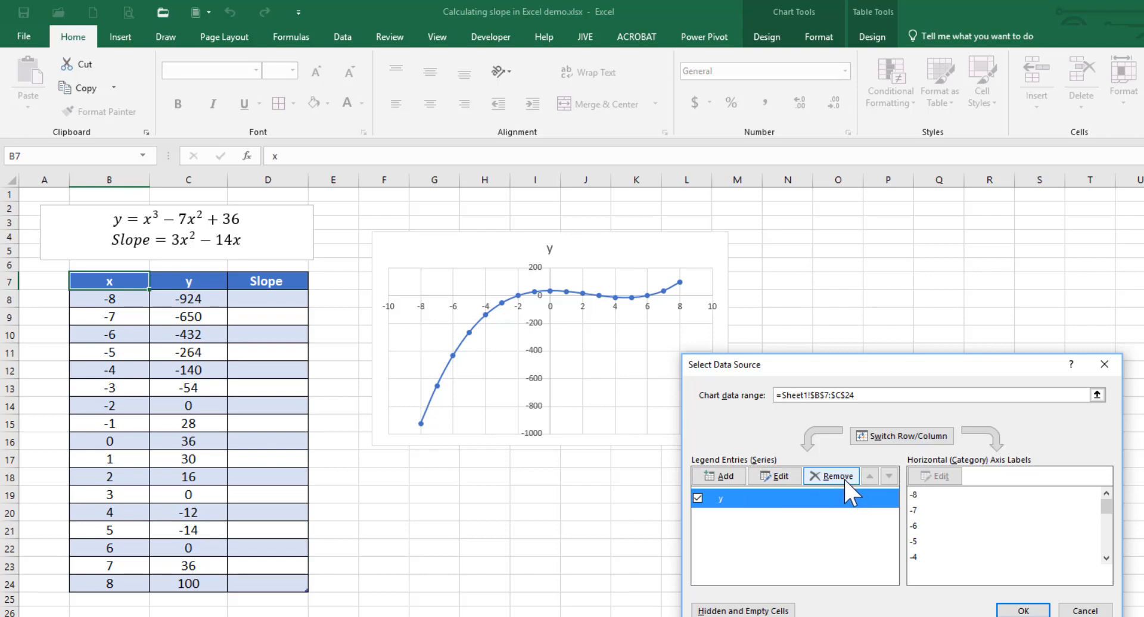
{"action": "left_click", "coordinate": [774, 476]}
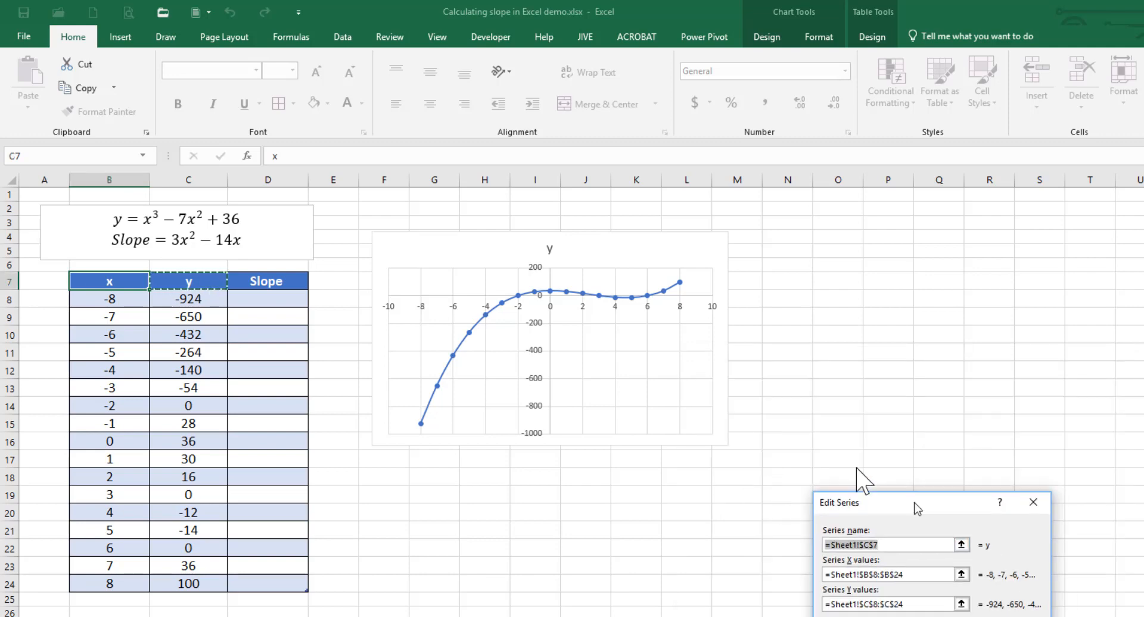
{"action": "left_click_drag", "start_coordinate": [915, 505], "coordinate": [672, 358]}
{"action": "left_click", "coordinate": [621, 428]}
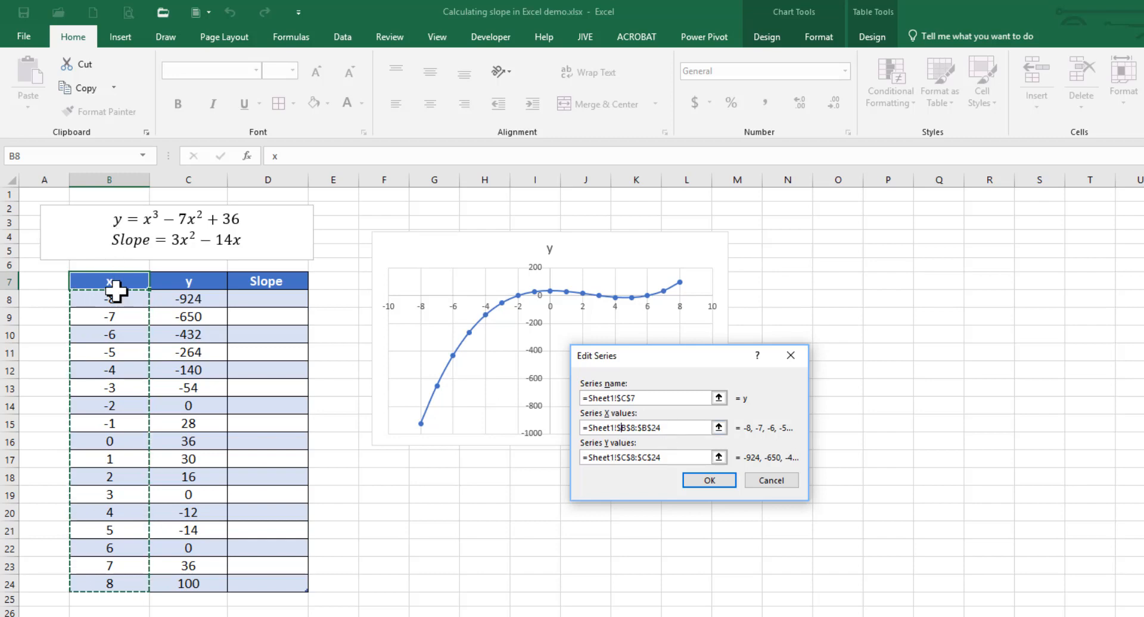
{"action": "left_click_drag", "start_coordinate": [660, 457], "coordinate": [551, 462]}
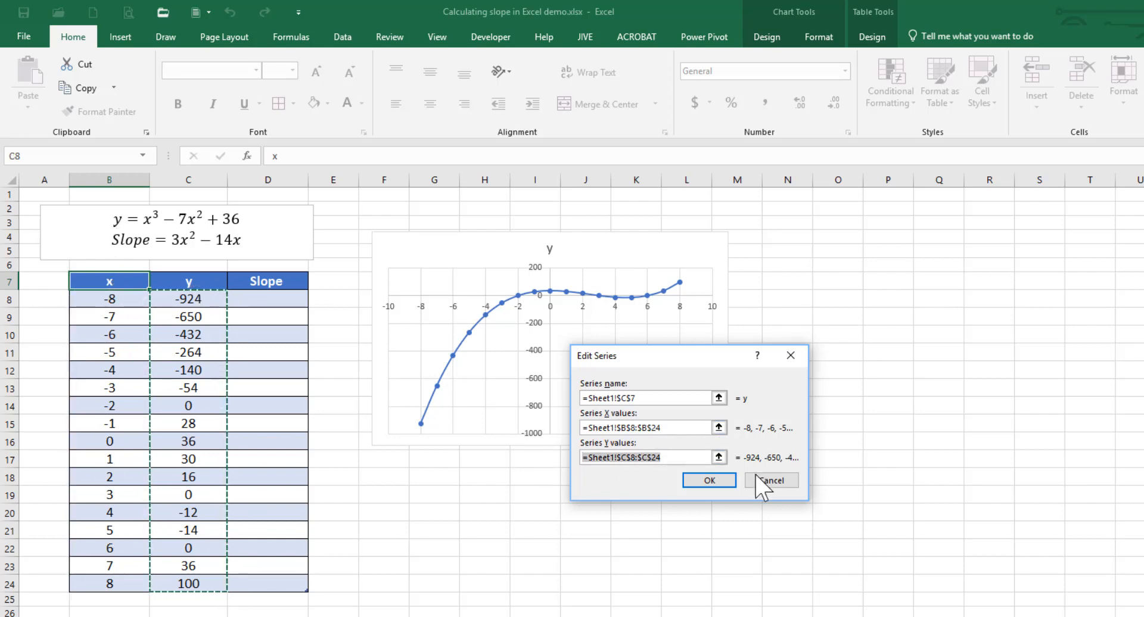
{"action": "left_click", "coordinate": [709, 480]}
{"action": "key", "text": "Return"}
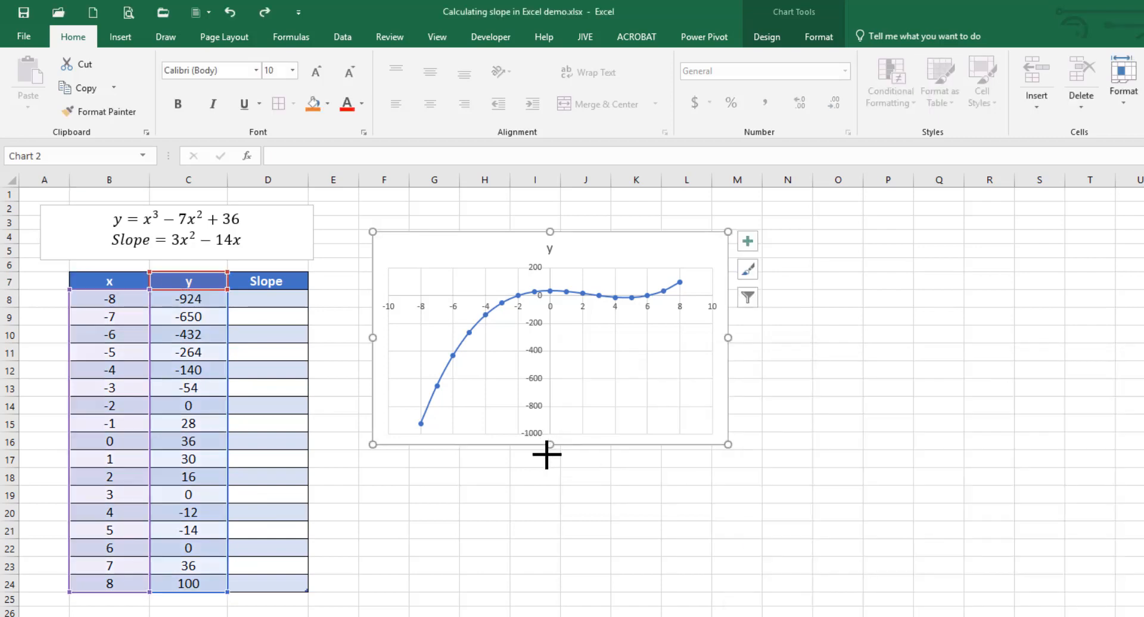
Stretch the chart vertically so its lower edge reaches about row 23.
{"action": "left_click_drag", "start_coordinate": [546, 455], "coordinate": [543, 585]}
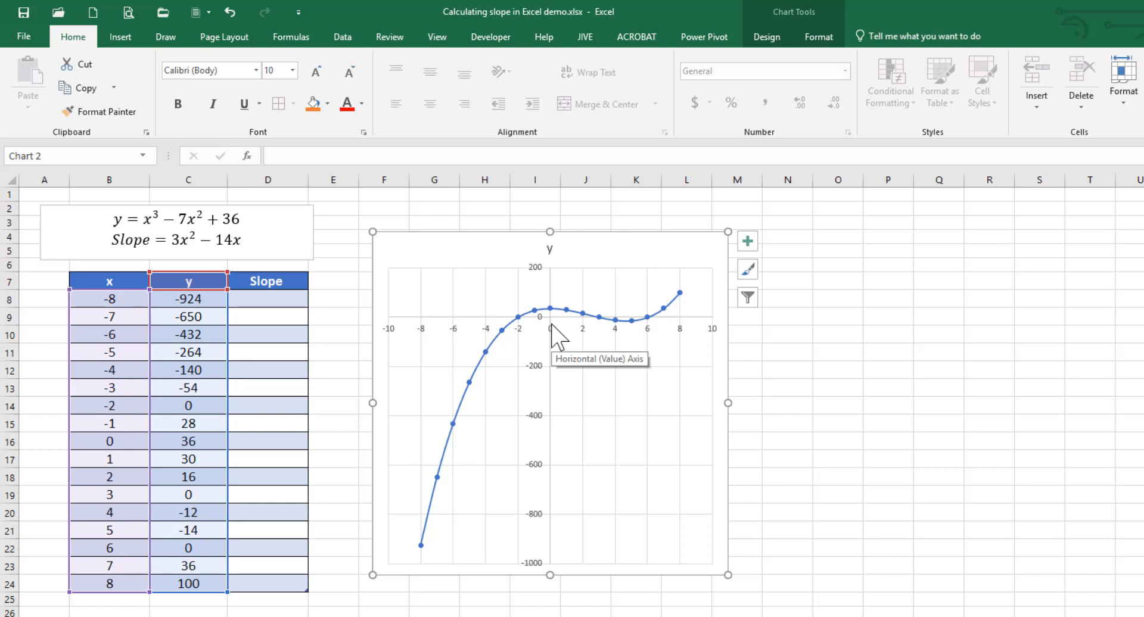
Fill the Slope column with the formula =3*[@x]^2-14*[@x], entered in cell D8.
{"action": "left_click", "coordinate": [281, 300]}
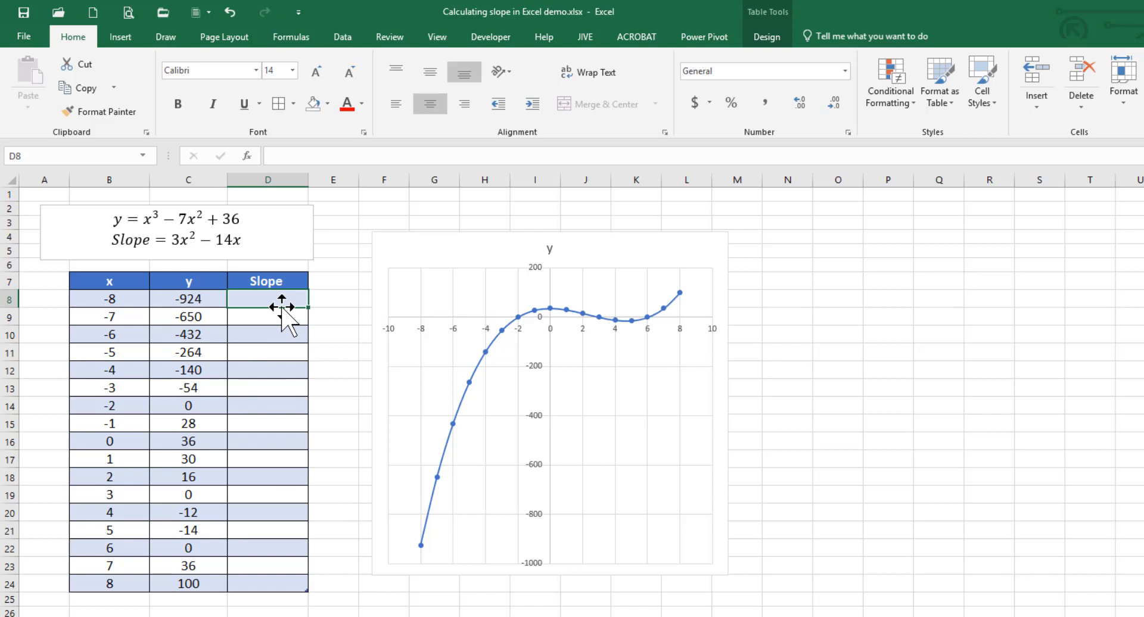
{"action": "left_click", "coordinate": [242, 242]}
{"action": "left_click_drag", "start_coordinate": [242, 241], "coordinate": [102, 243]}
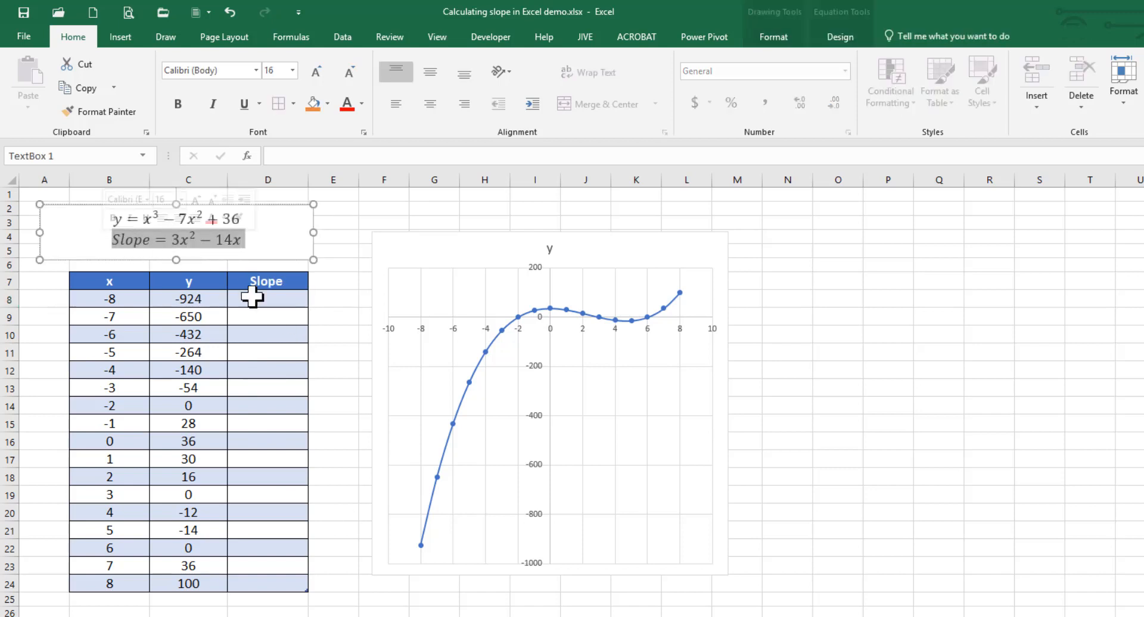
{"action": "left_click", "coordinate": [274, 300]}
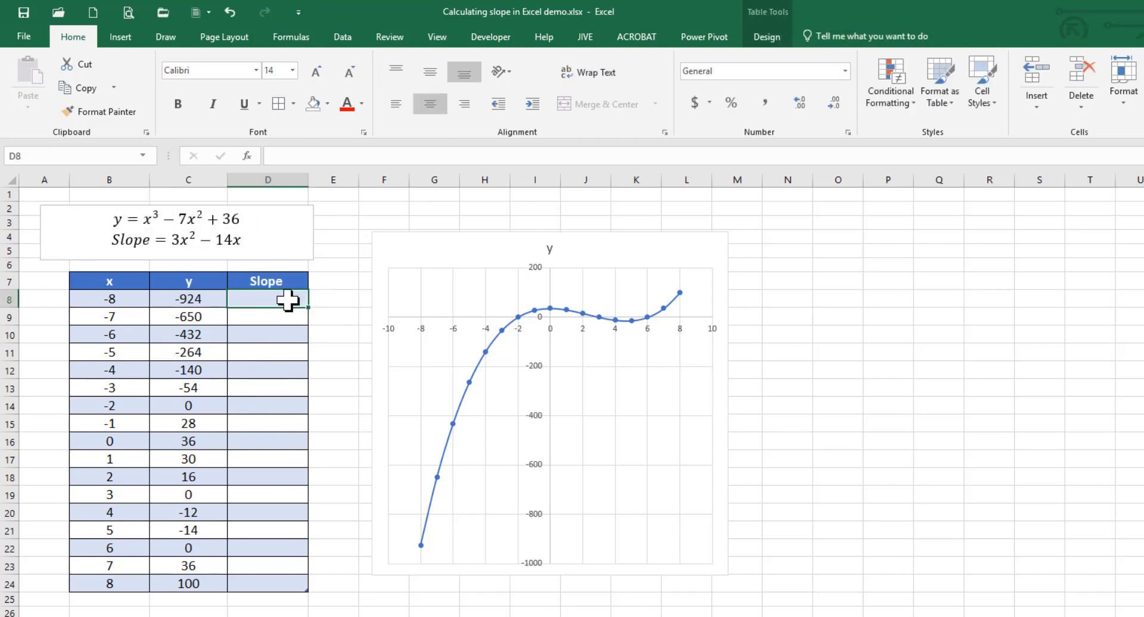
{"action": "type", "text": "=3*"}
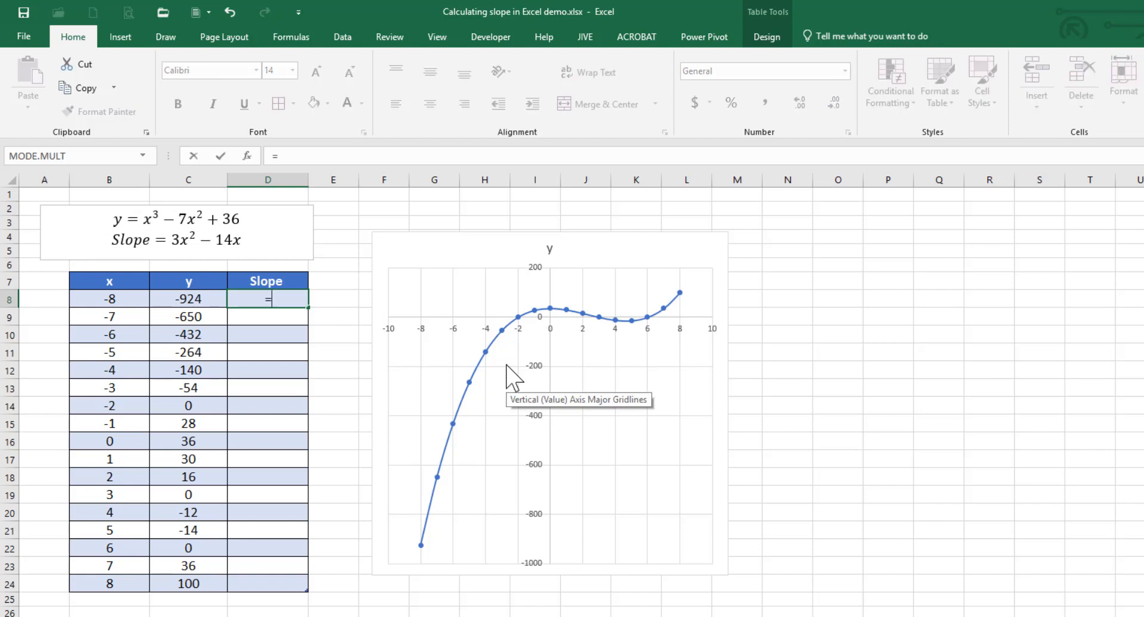
{"action": "left_click", "coordinate": [118, 301]}
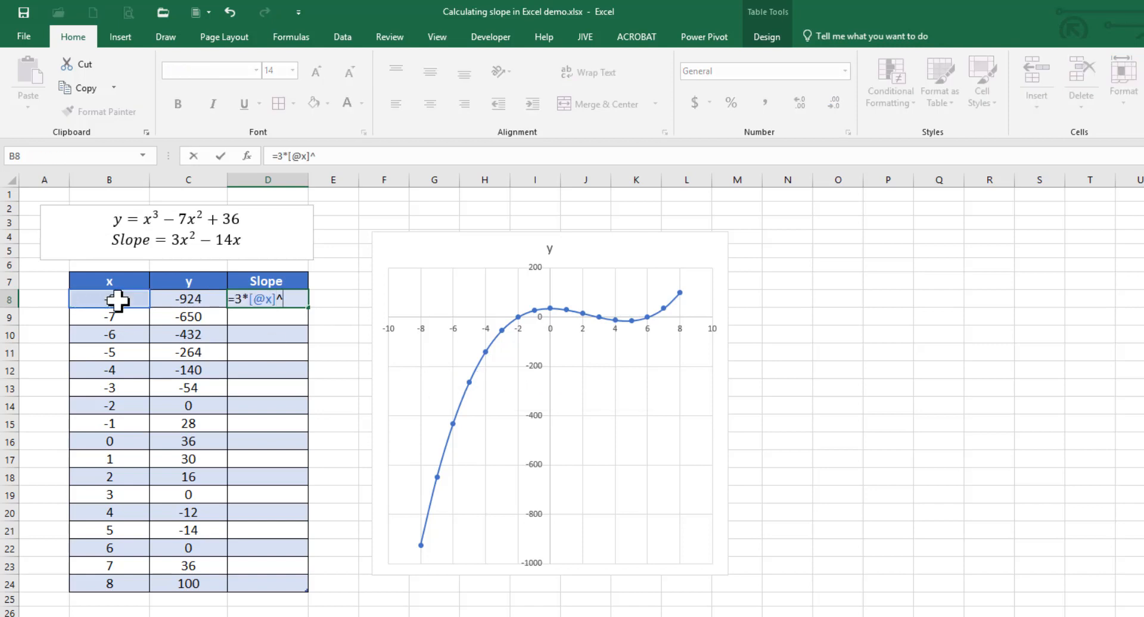
{"action": "type", "text": "^2"}
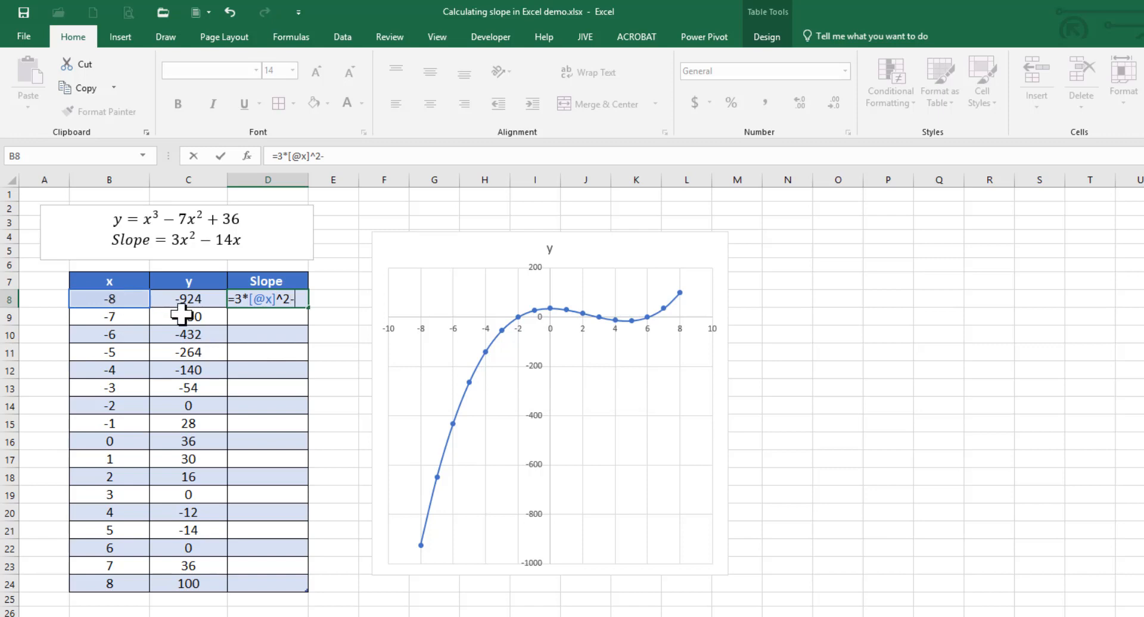
{"action": "type", "text": "-14*"}
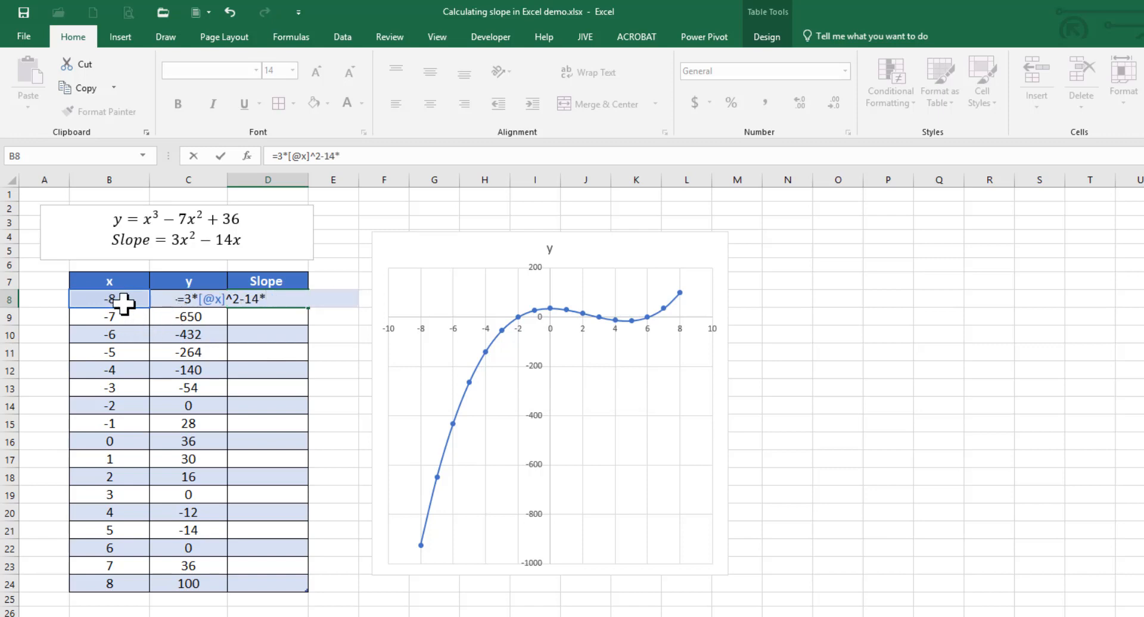
{"action": "left_click", "coordinate": [124, 303]}
{"action": "key", "text": "Return"}
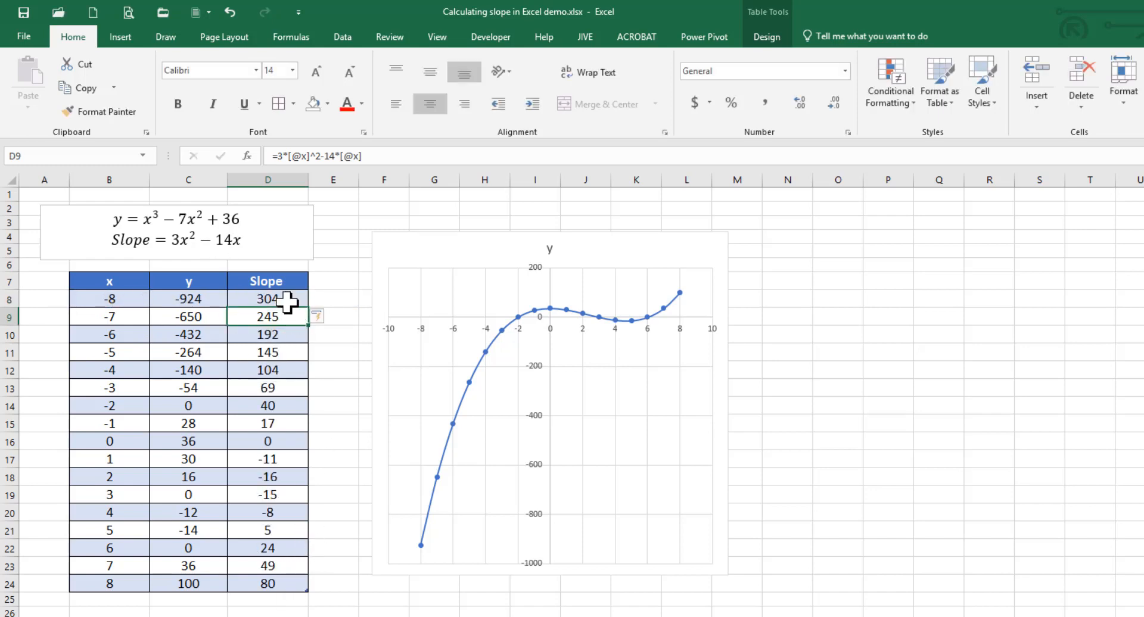
Highlight the table row for x = 0 (B16:D16) with a yellow fill.
{"action": "left_click_drag", "start_coordinate": [262, 440], "coordinate": [142, 442]}
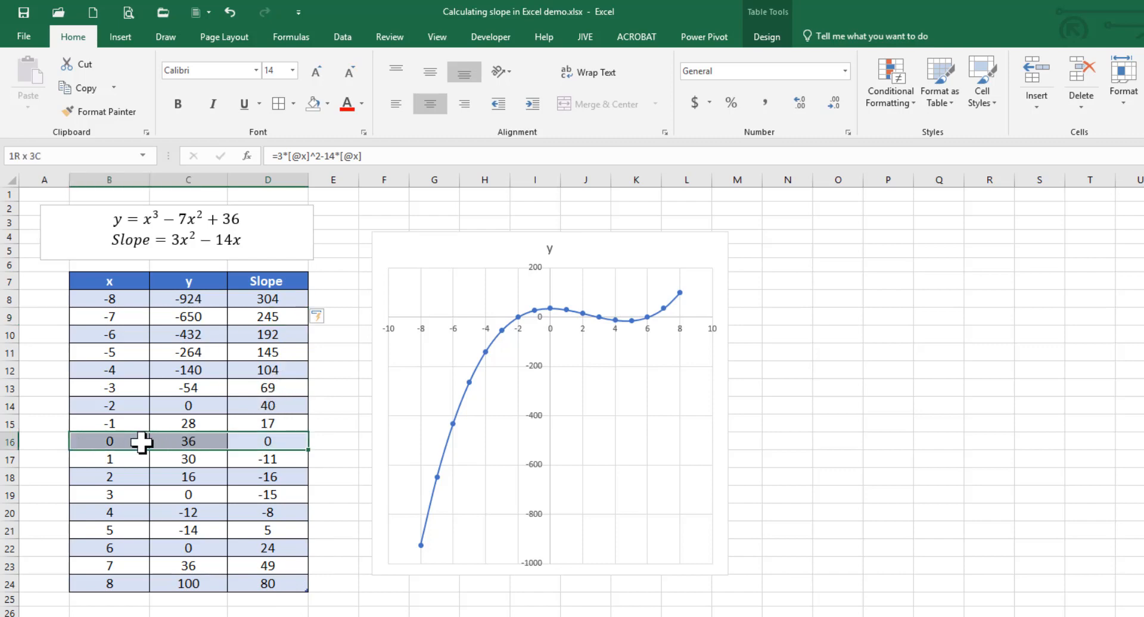
{"action": "left_click_drag", "start_coordinate": [142, 442], "coordinate": [141, 442]}
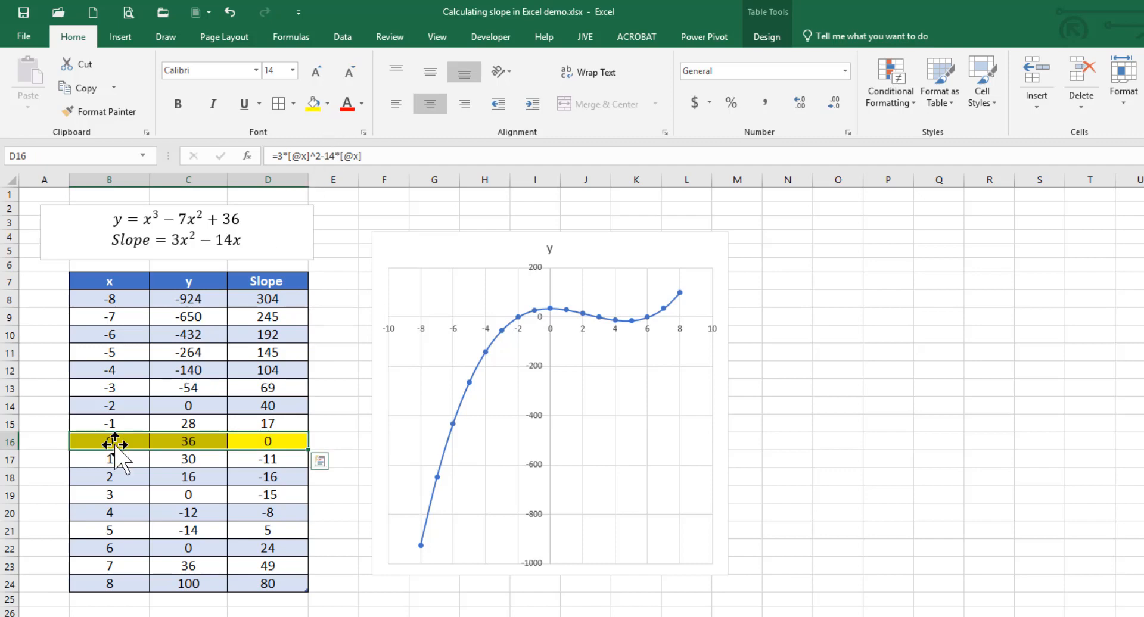
Check the slope cell for x = 0 (D16) against the matching point on the chart's y curve.
{"action": "left_click", "coordinate": [249, 440]}
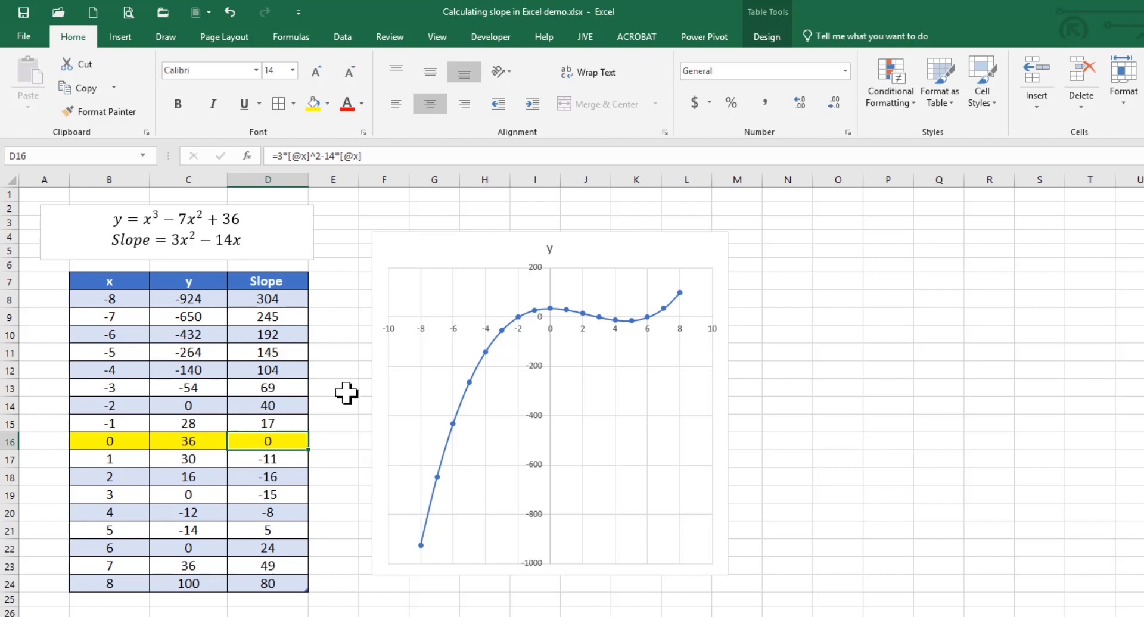
{"action": "left_click", "coordinate": [551, 311]}
{"action": "left_click", "coordinate": [551, 308]}
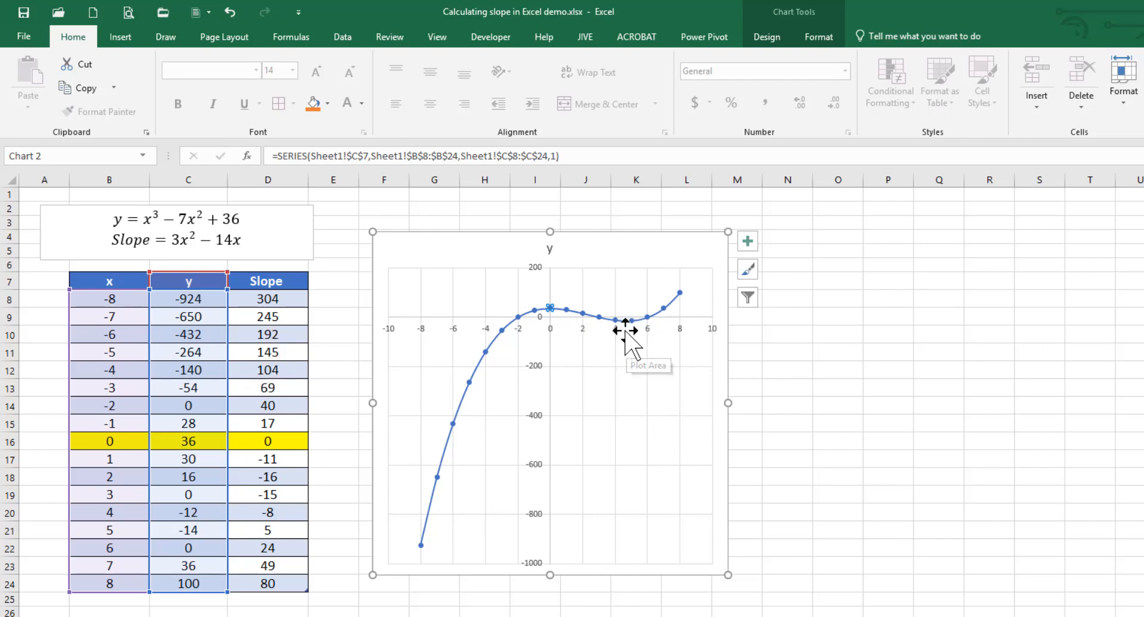
Highlight the x and Slope cells for x = 4 and x = 5 (B20:B21 and D20:D21) with a green fill.
{"action": "left_click", "coordinate": [125, 516]}
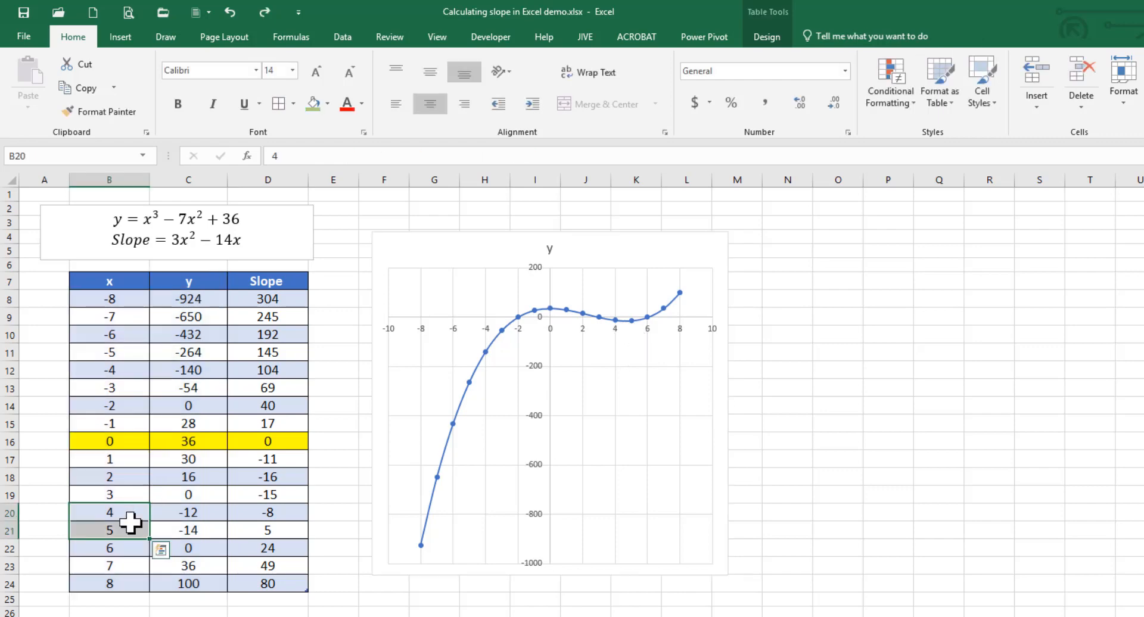
{"action": "left_click_drag", "start_coordinate": [125, 516], "coordinate": [125, 529]}
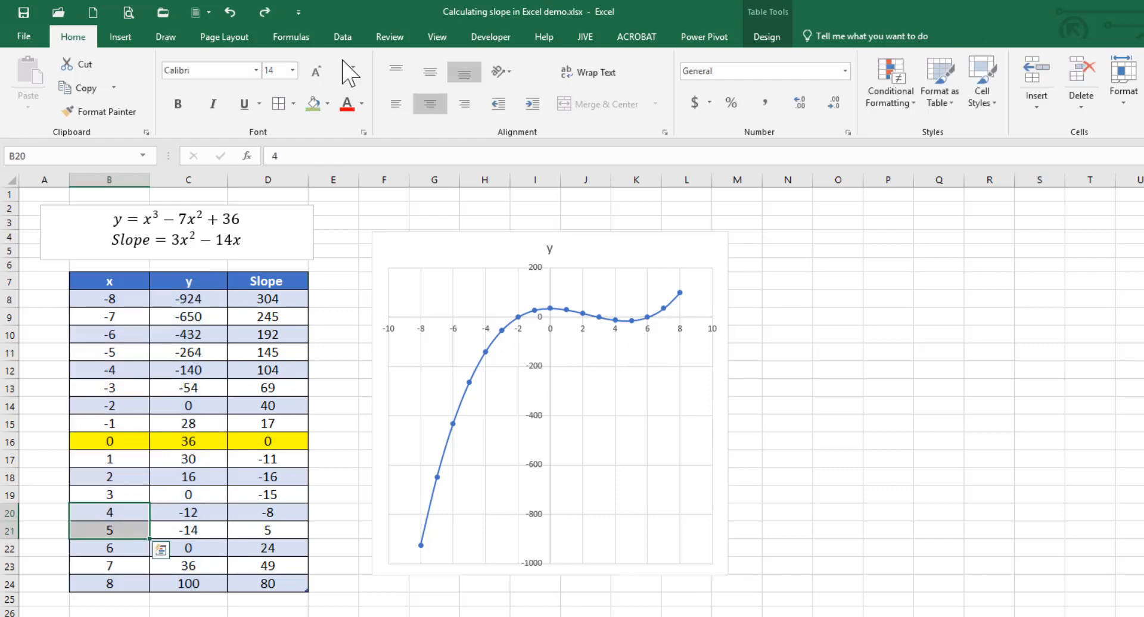
{"action": "left_click", "coordinate": [310, 107]}
{"action": "left_click_drag", "start_coordinate": [252, 520], "coordinate": [248, 529]}
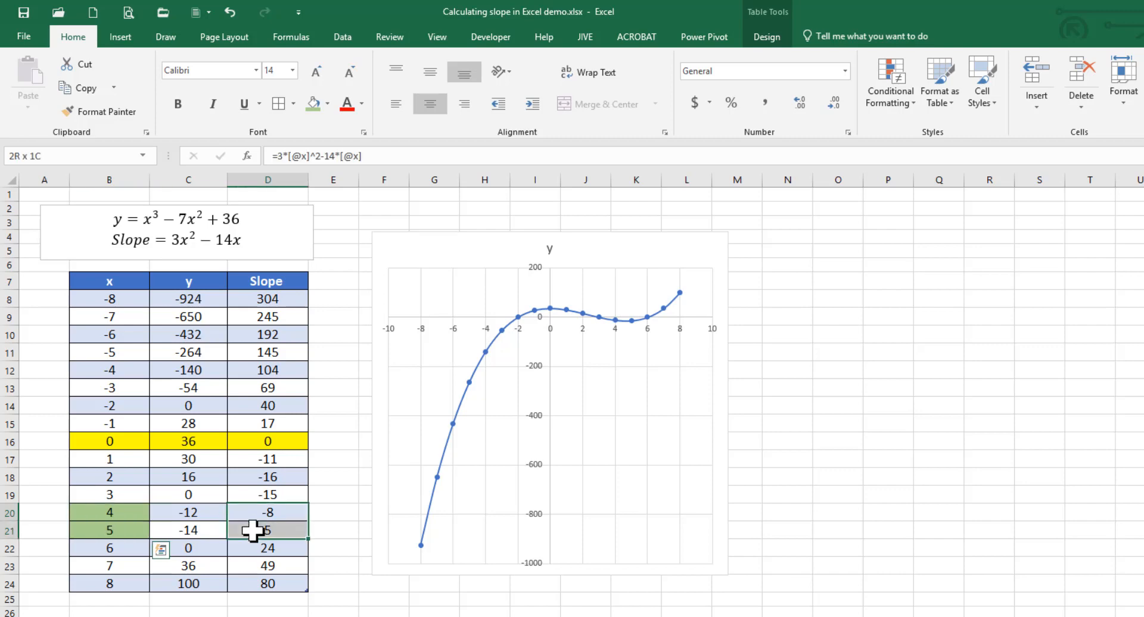
{"action": "left_click", "coordinate": [310, 108]}
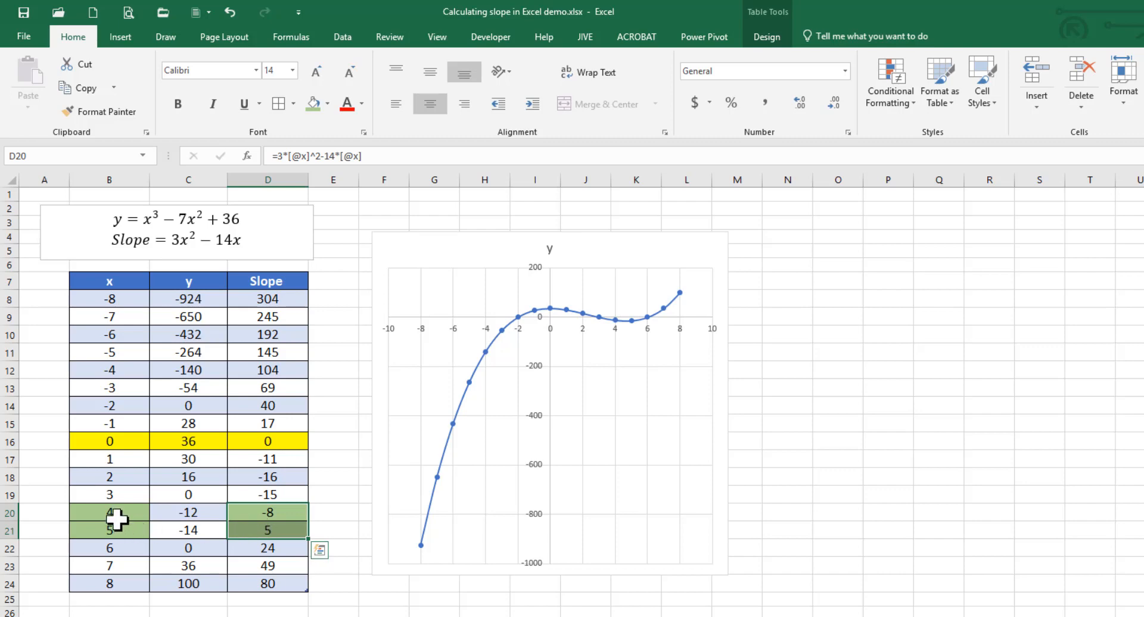
Run Goal Seek to set the slope in D21 to 0 by changing the x value in B21, and accept the solution.
{"action": "left_click", "coordinate": [275, 532]}
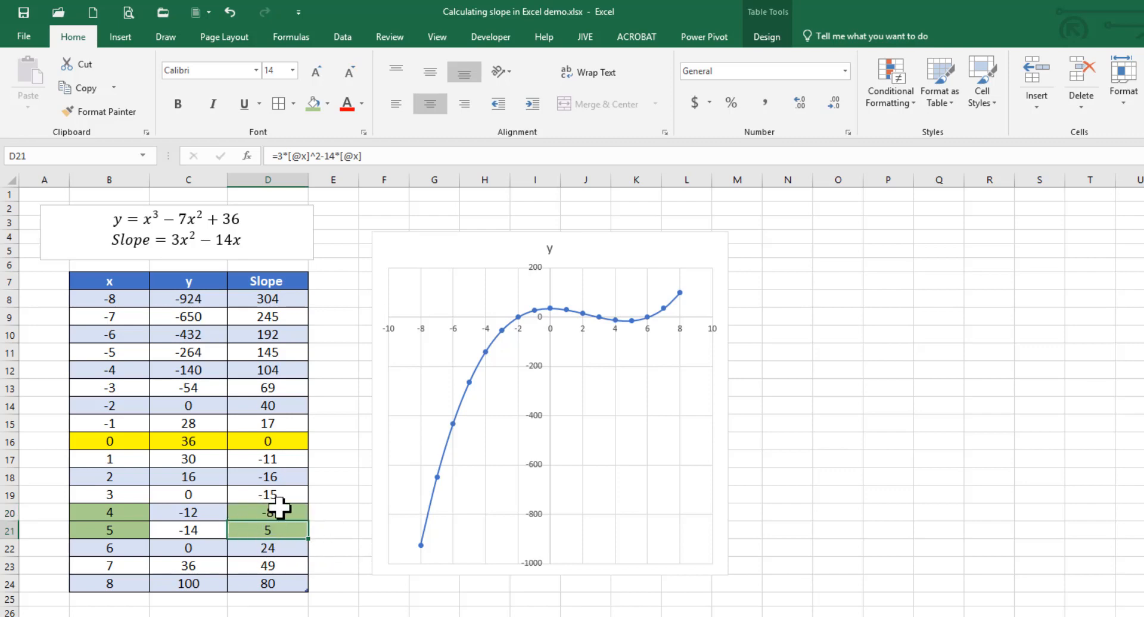
{"action": "left_click", "coordinate": [352, 39]}
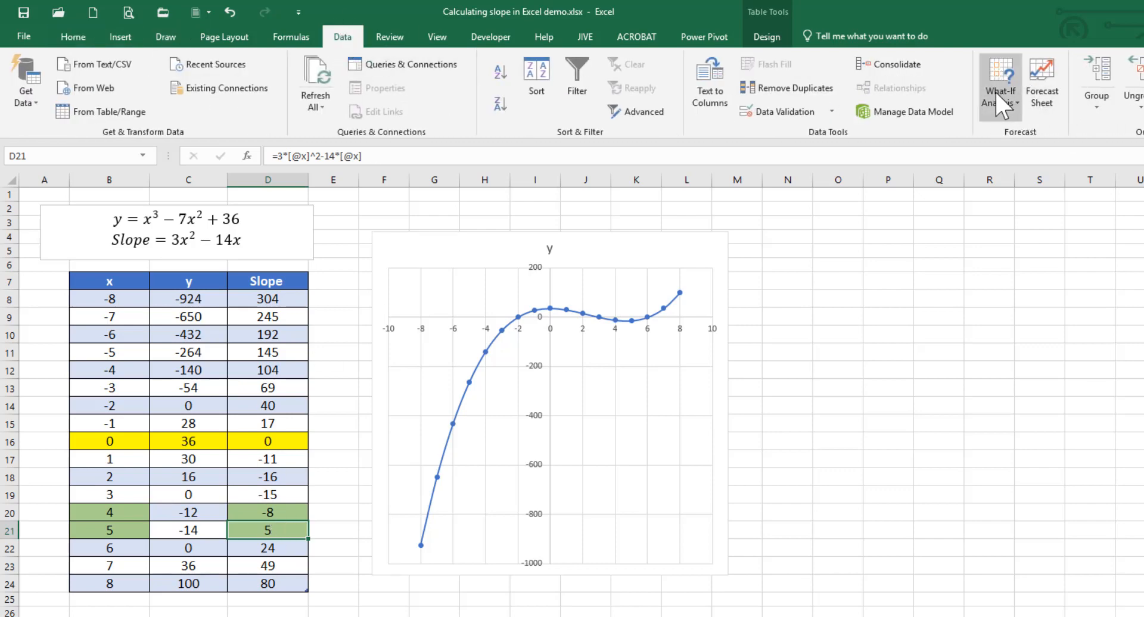
{"action": "left_click", "coordinate": [1002, 106]}
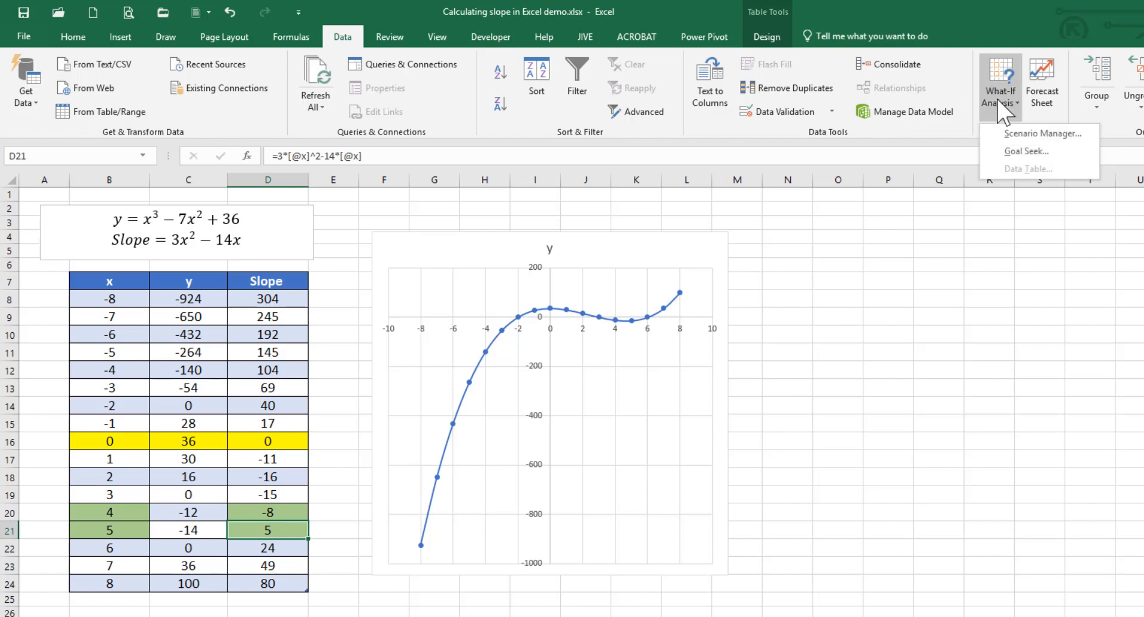
{"action": "left_click", "coordinate": [1013, 152]}
{"action": "left_click_drag", "start_coordinate": [442, 184], "coordinate": [664, 400]}
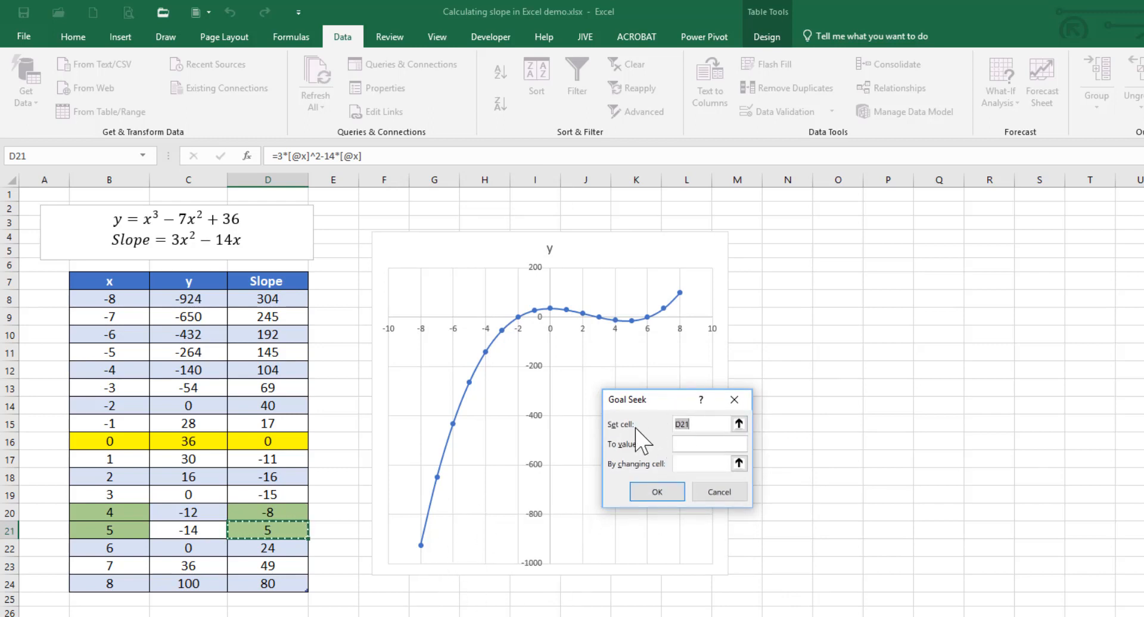
{"action": "left_click", "coordinate": [262, 531]}
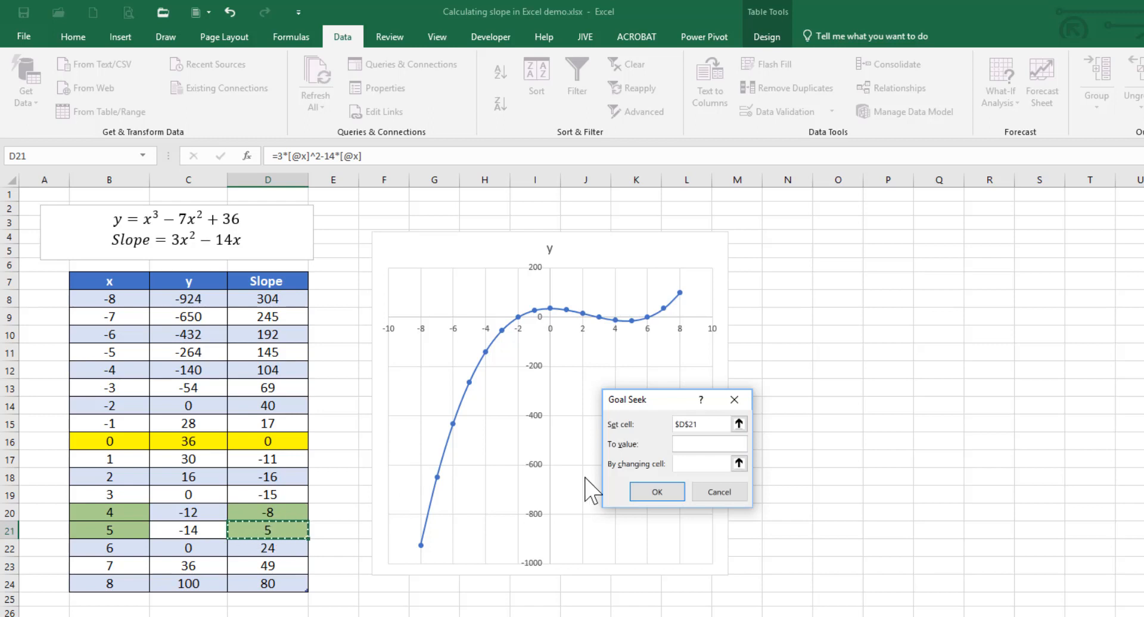
{"action": "left_click", "coordinate": [688, 443]}
{"action": "left_click", "coordinate": [706, 464]}
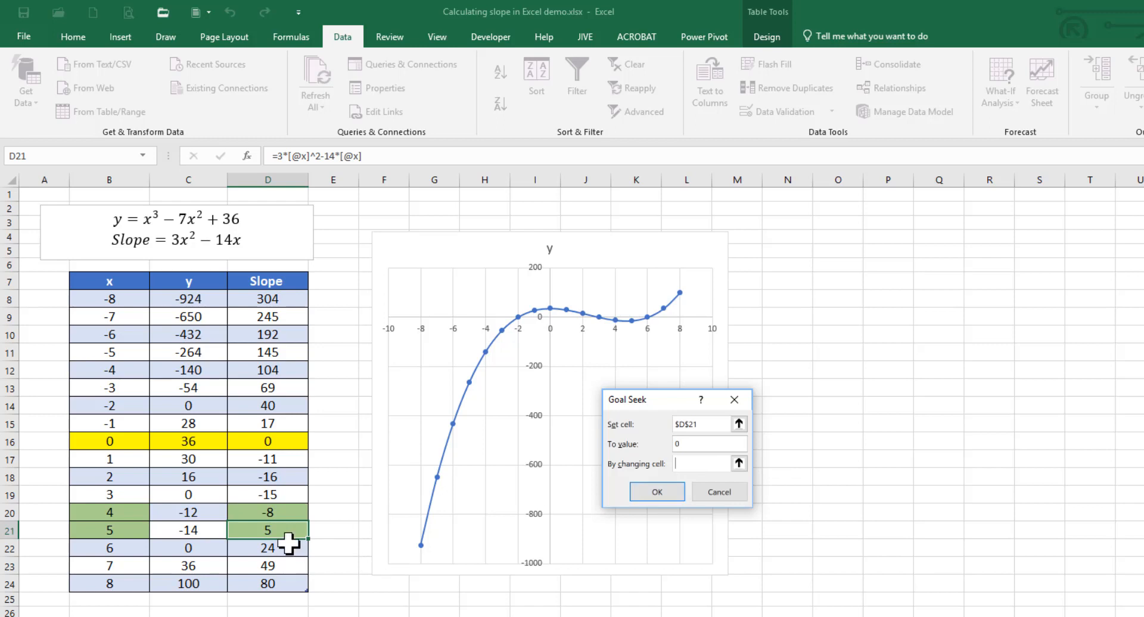
{"action": "left_click", "coordinate": [121, 527]}
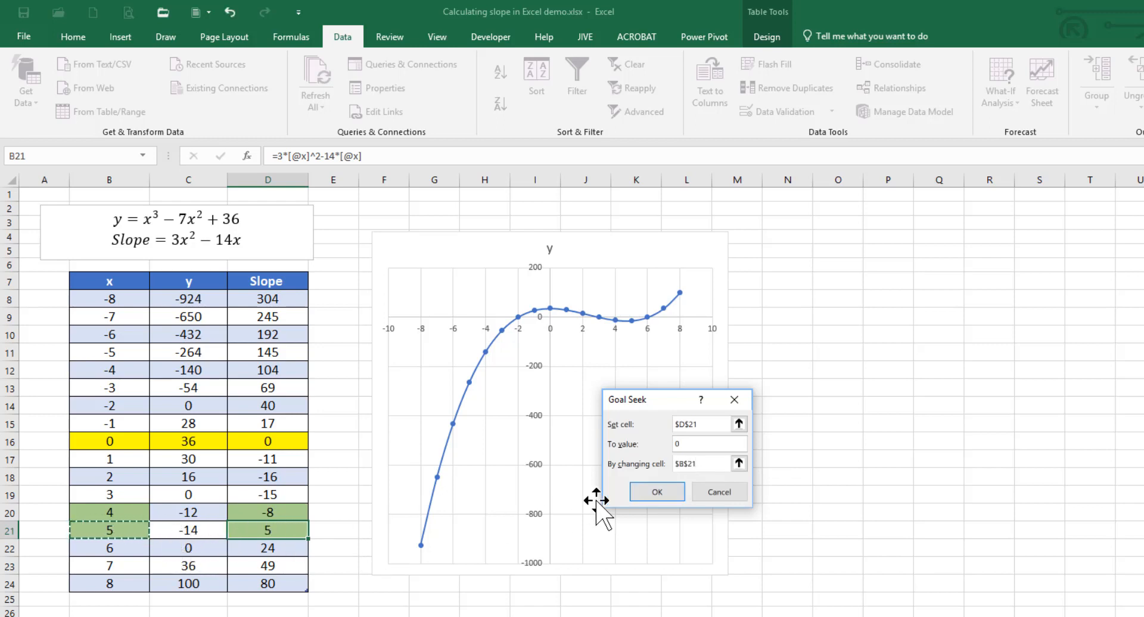
{"action": "left_click", "coordinate": [657, 492]}
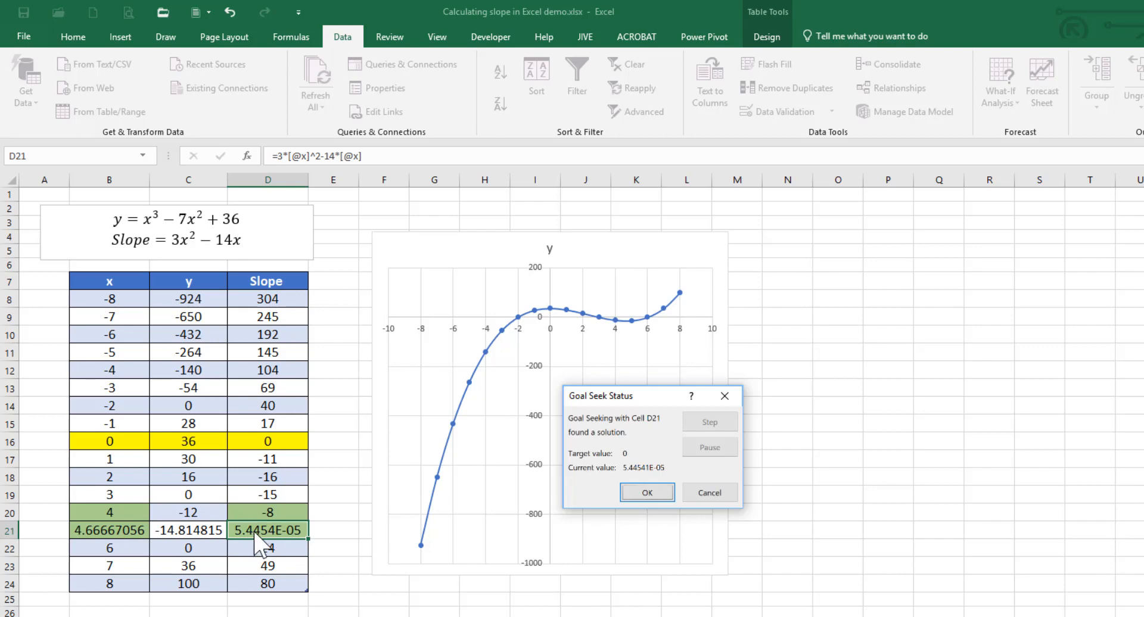
{"action": "left_click", "coordinate": [648, 493]}
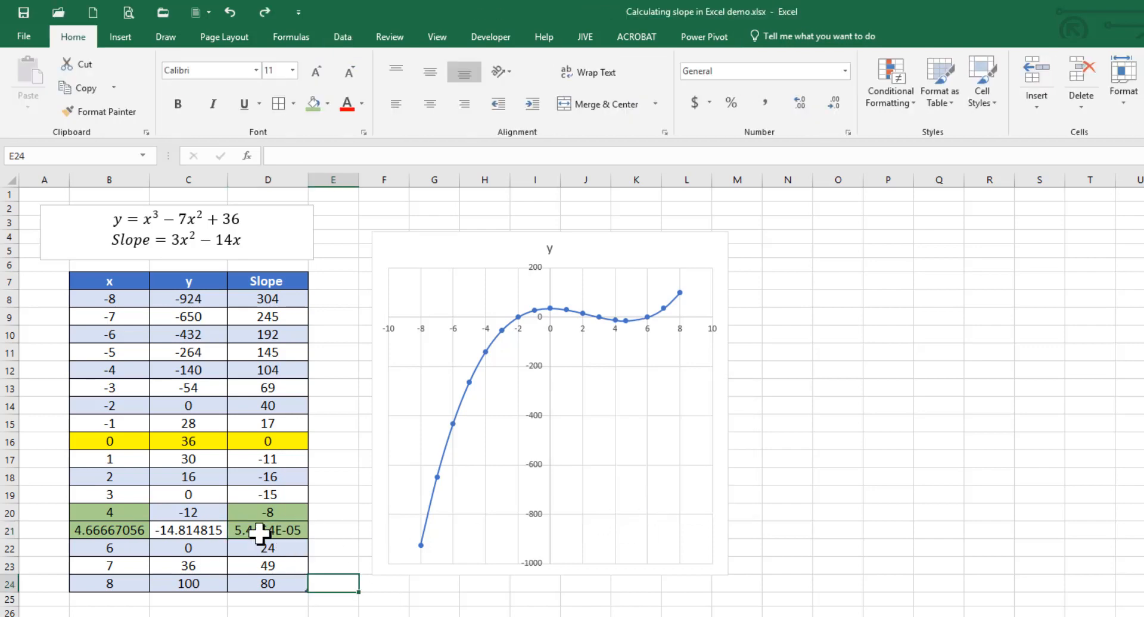
Format the slope in D21 as a Number with 19 decimal places and widen column D to fit it.
{"action": "left_click", "coordinate": [281, 527]}
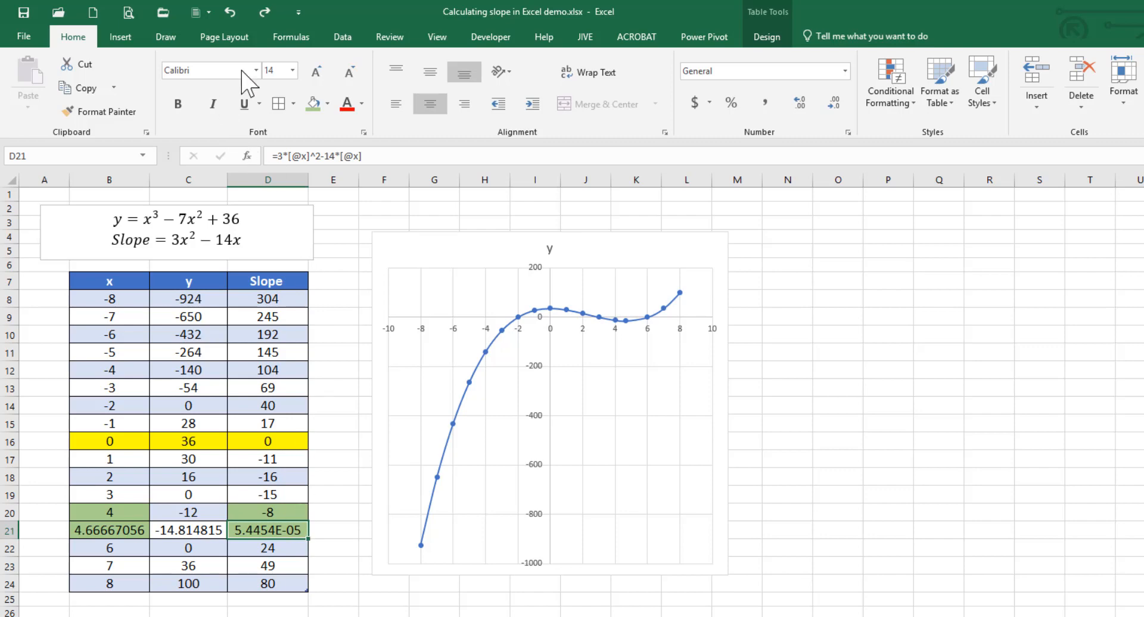
{"action": "left_click", "coordinate": [264, 12]}
{"action": "left_click", "coordinate": [264, 12]}
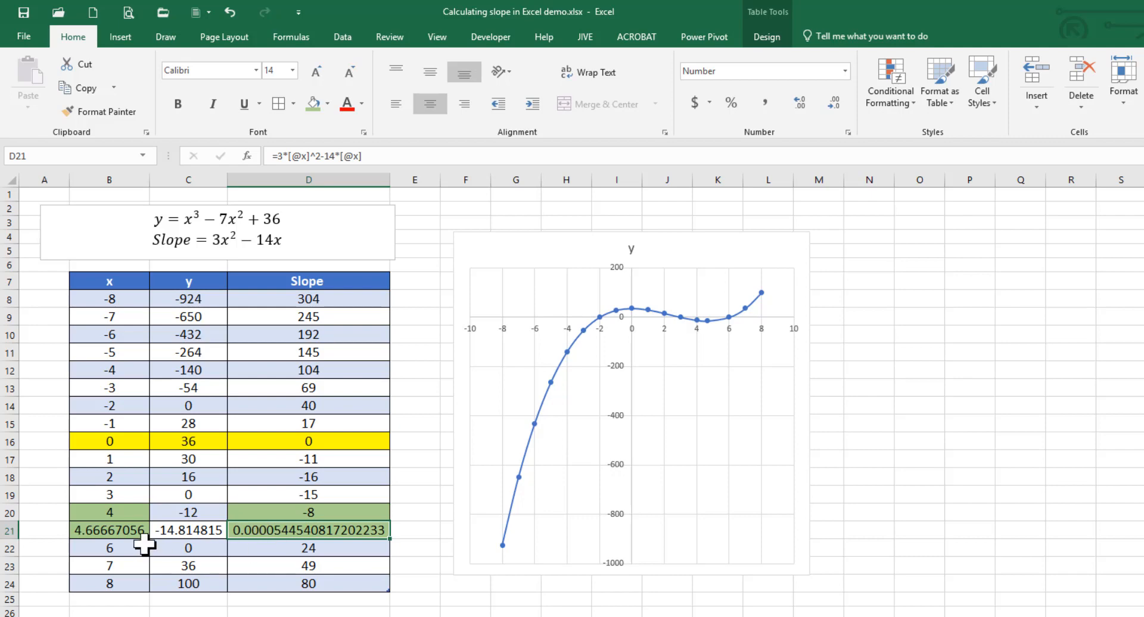
Highlight the Goal Seek row (B21:D21) with a yellow fill and select the y curve near its local minimum on the chart.
{"action": "left_click", "coordinate": [92, 532]}
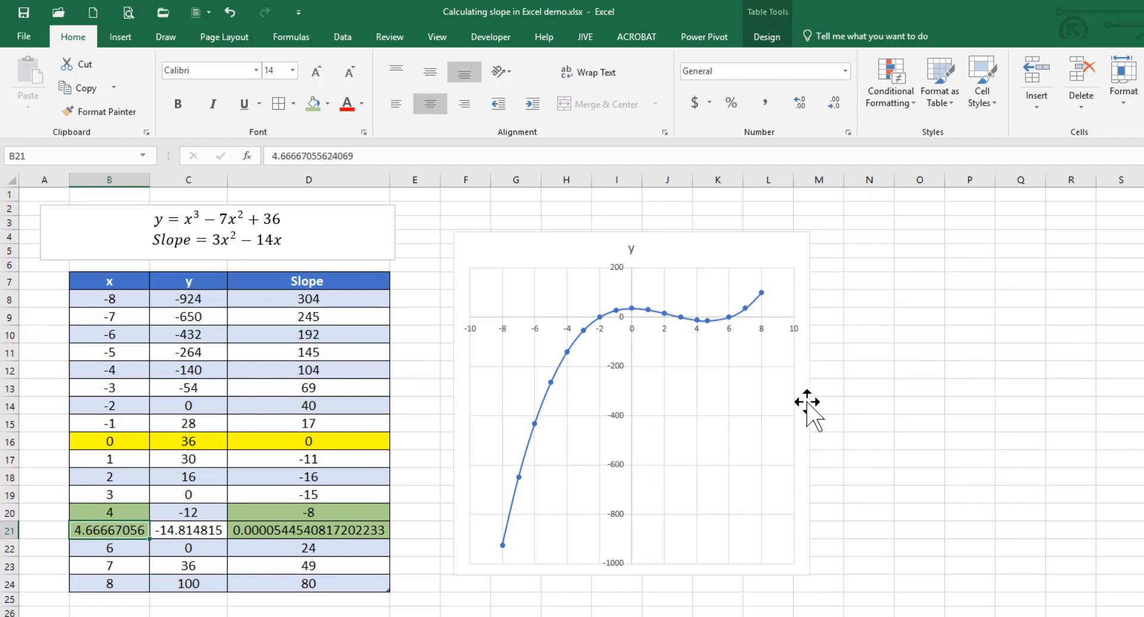
{"action": "left_click", "coordinate": [265, 12]}
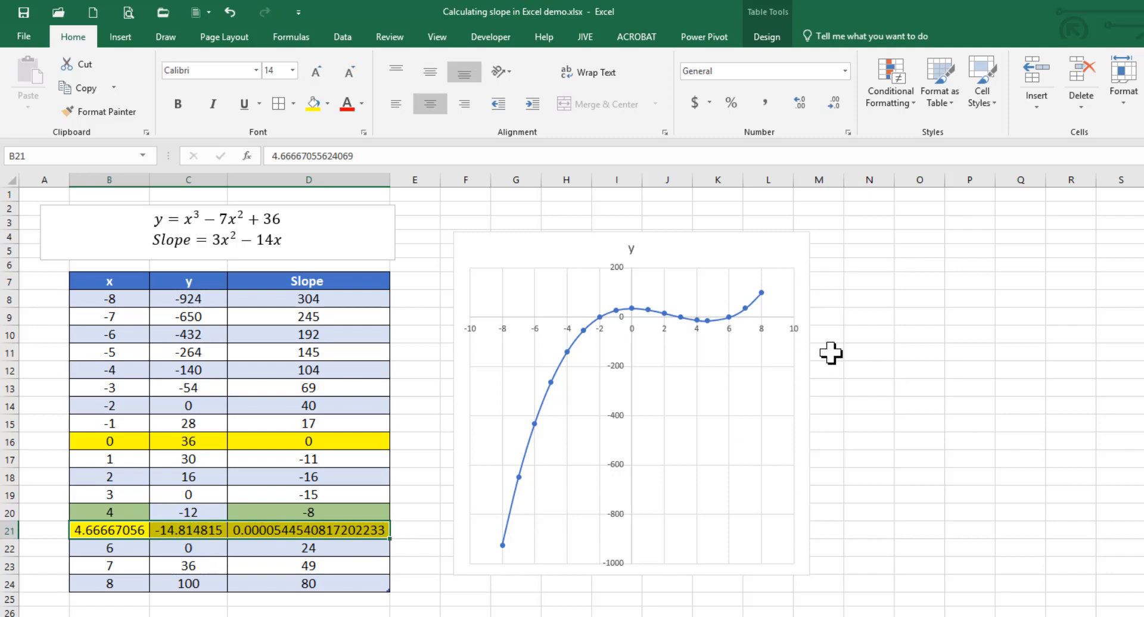
{"action": "left_click", "coordinate": [705, 325]}
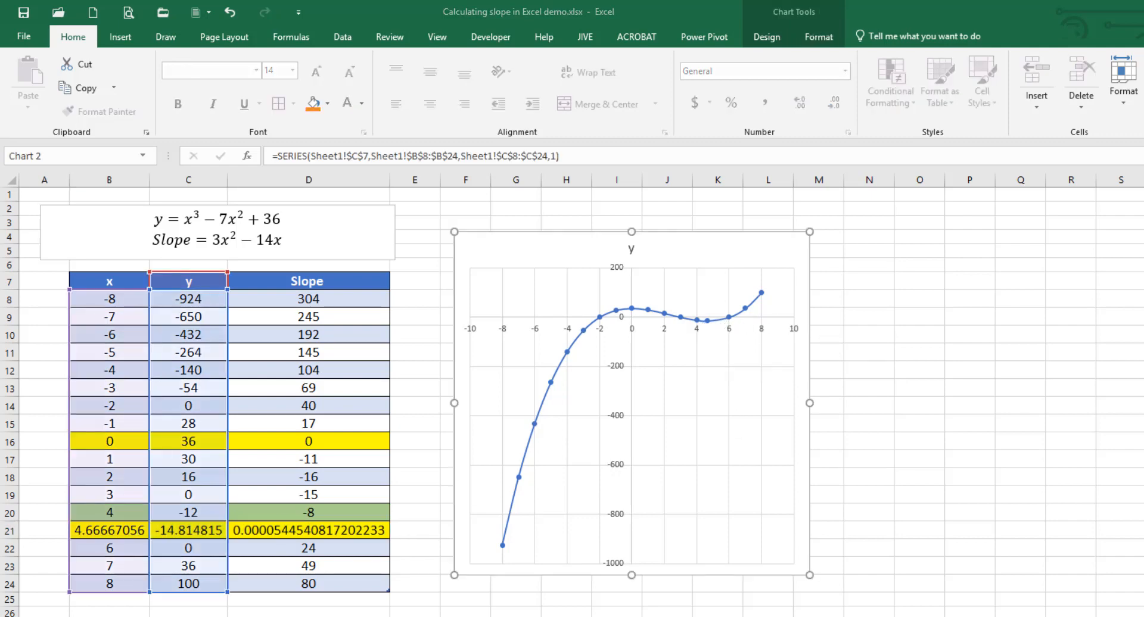